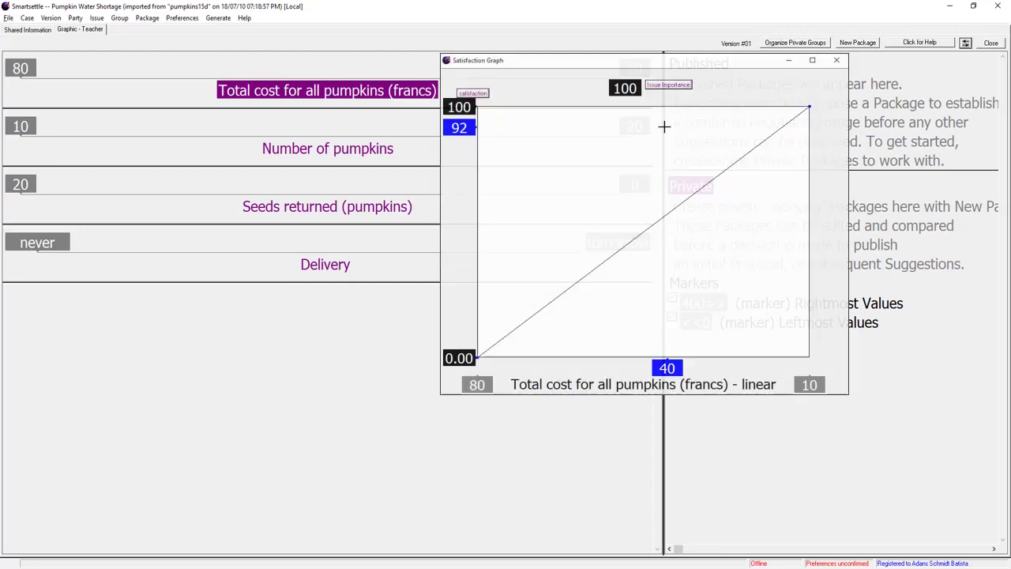
- Keep Total cost importance at 100 and bend its satisfaction line concave with a raised added point
click(663, 86)
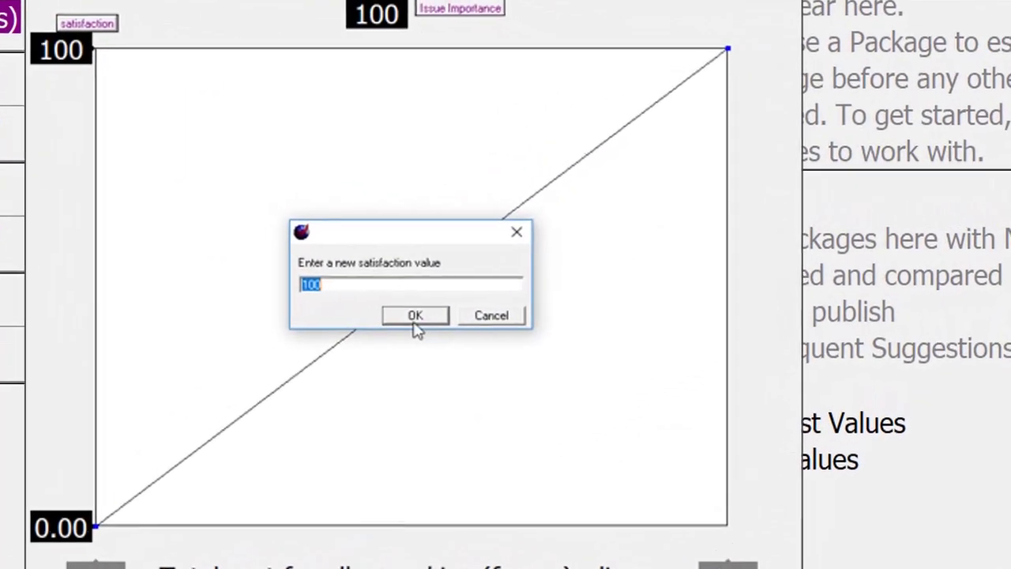
click(513, 286)
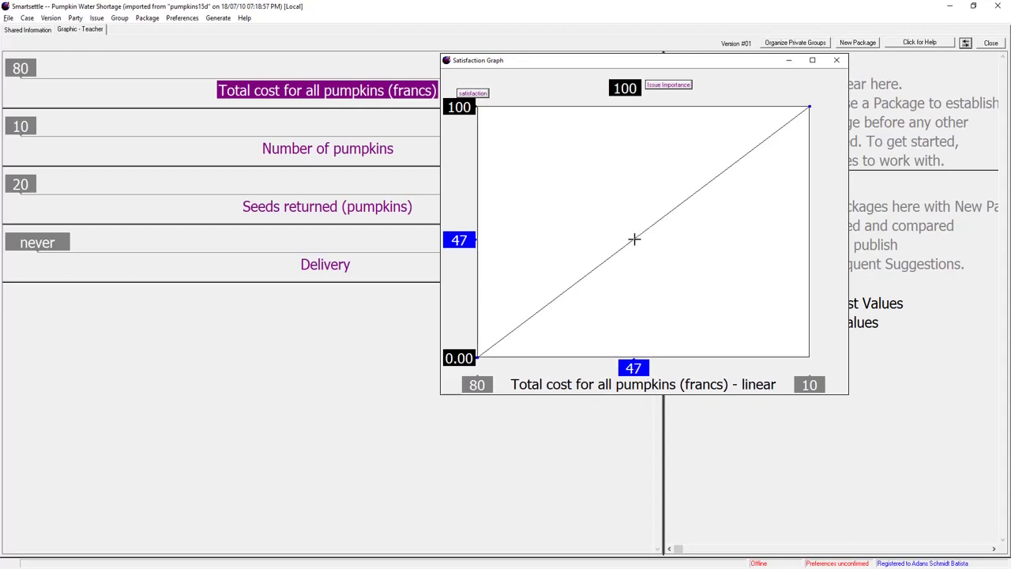
right_click(636, 240)
click(644, 247)
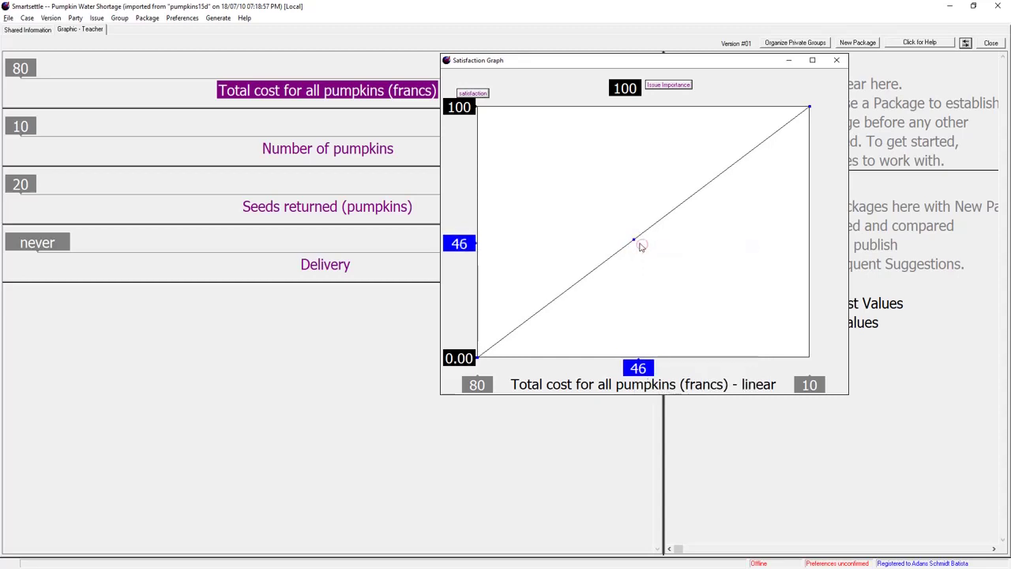
drag(637, 240, 621, 208)
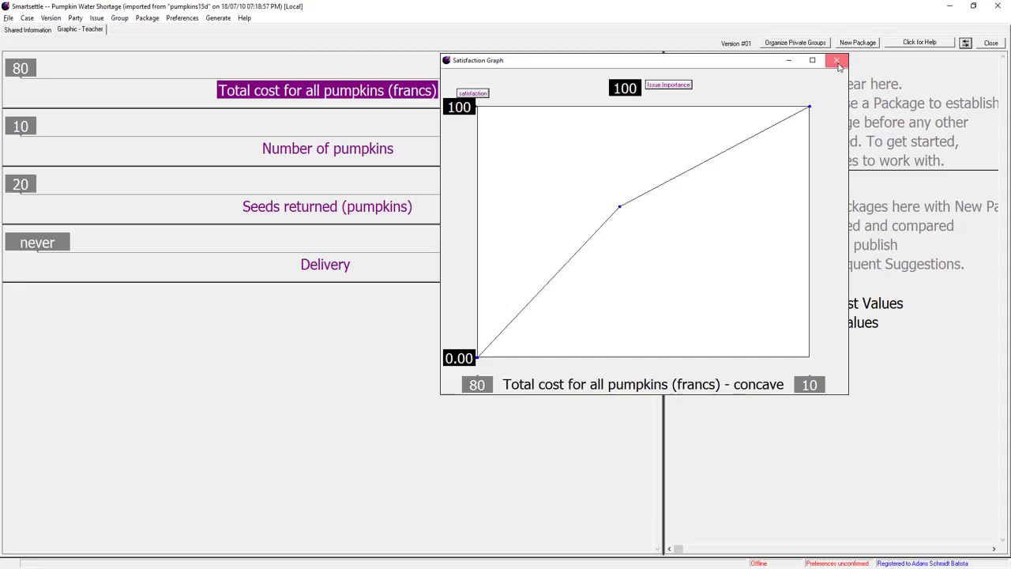
click(837, 62)
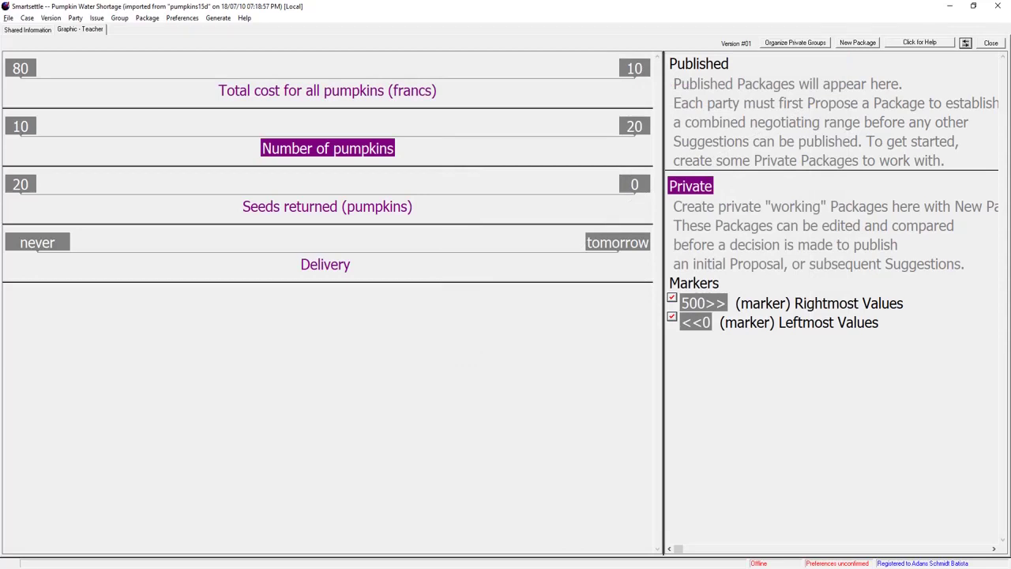
- Set Number of pumpkins importance to 200 and switch its satisfaction curve to convex
key(Return)
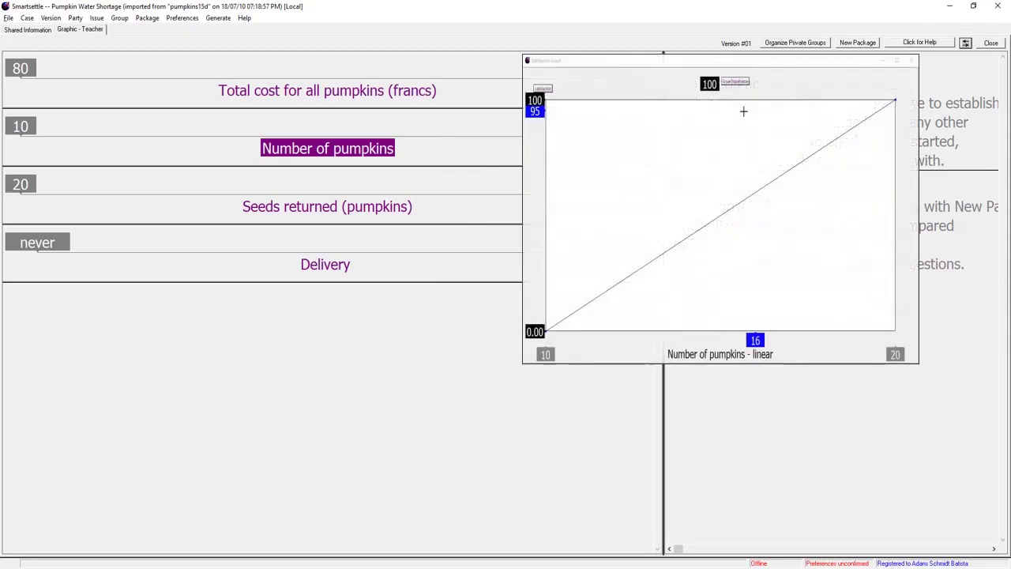
click(737, 87)
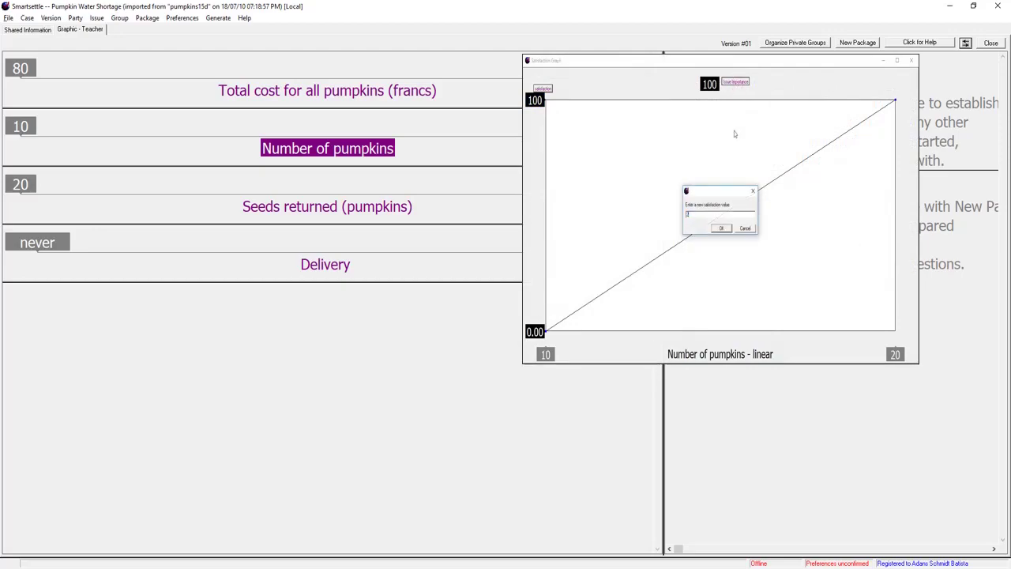
text(200)
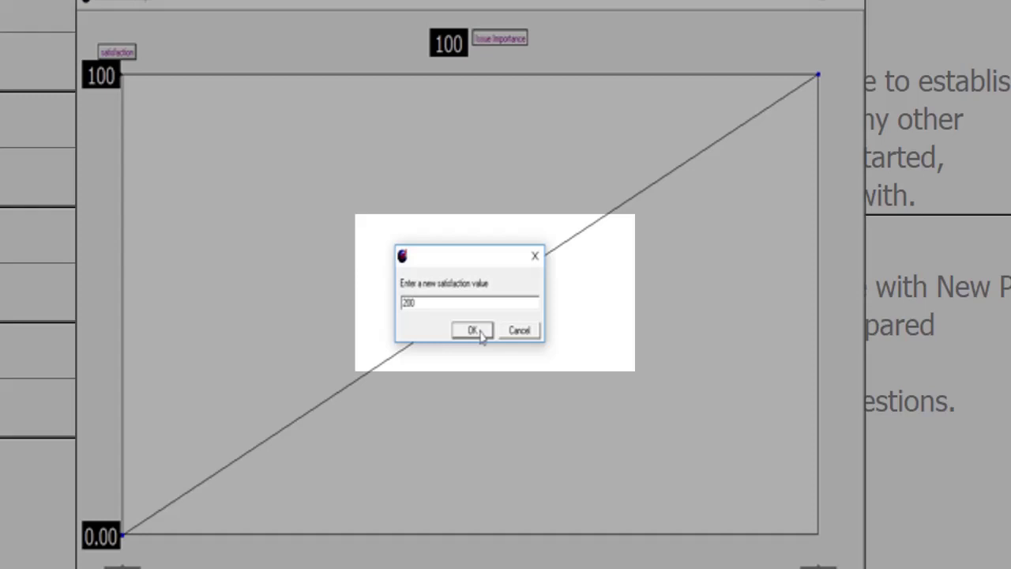
click(477, 332)
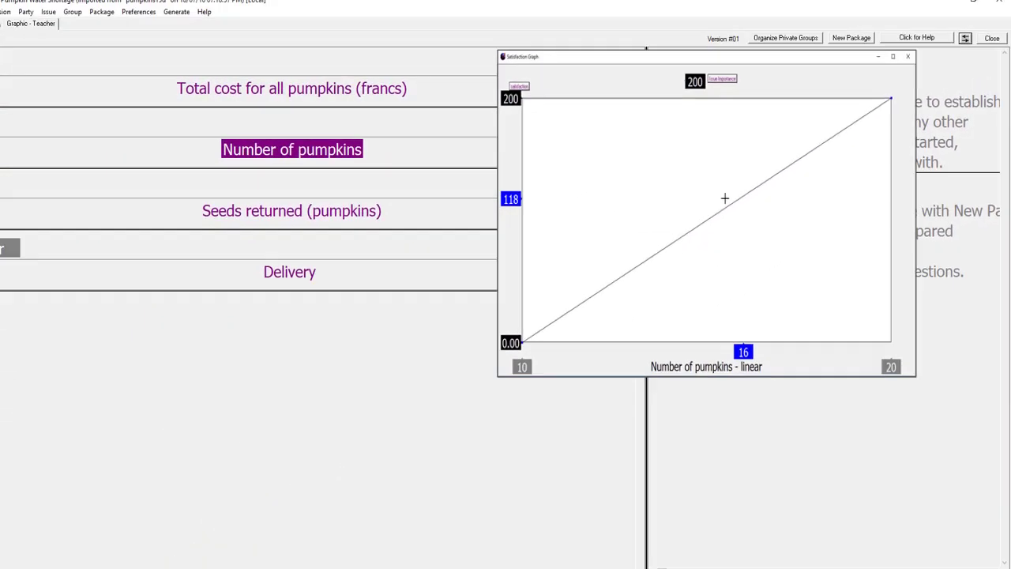
right_click(682, 217)
click(706, 284)
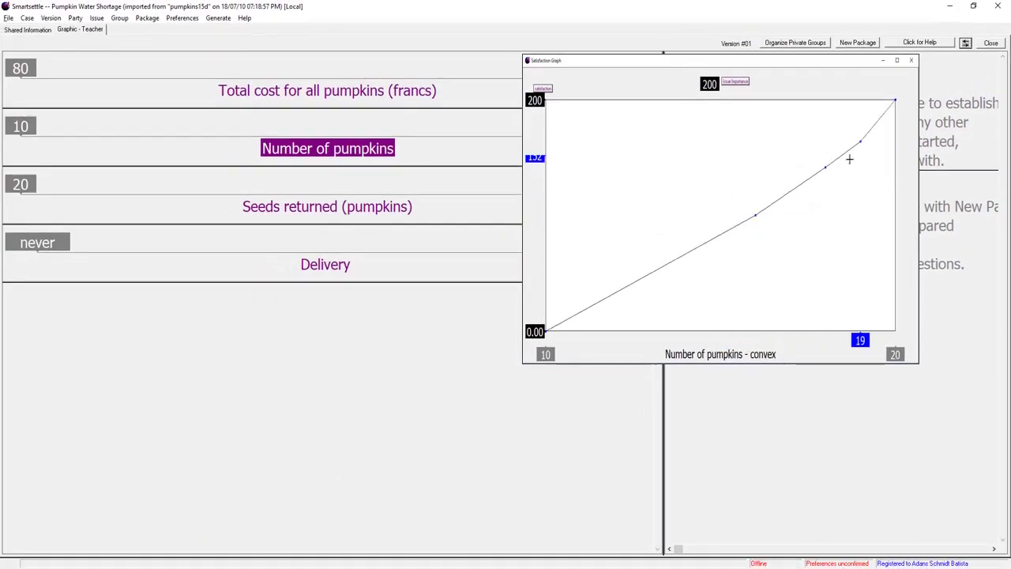
- Cut Seeds returned importance from 100 to 10 and reshape its curve into a sharp convex bend
click(911, 60)
click(327, 206)
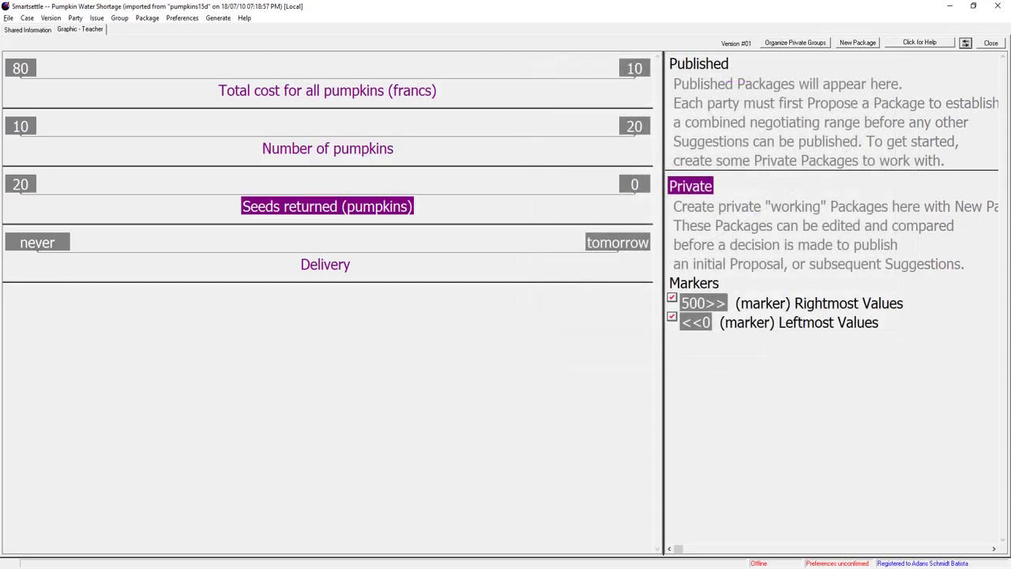
click(327, 206)
click(722, 87)
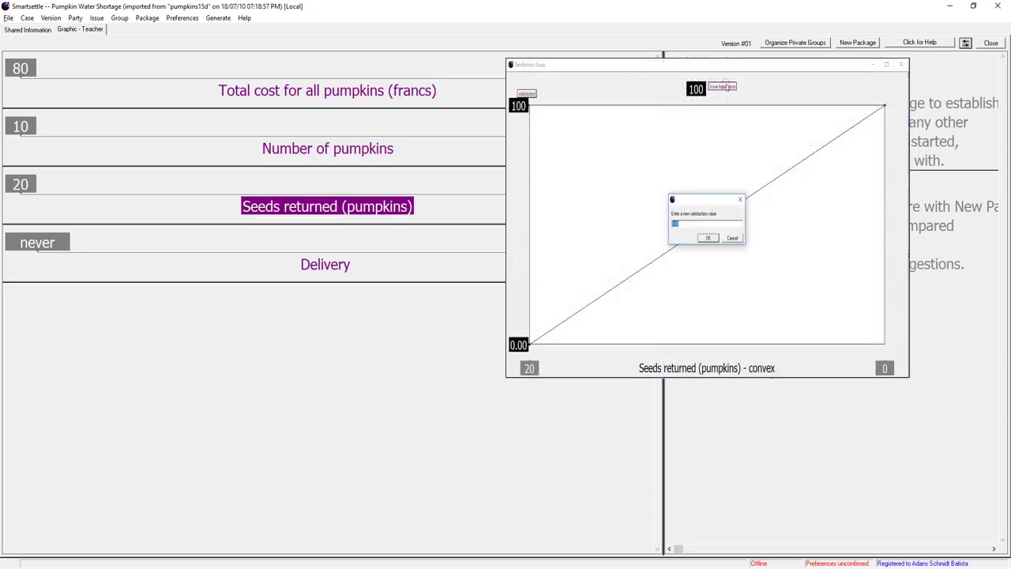
click(700, 223)
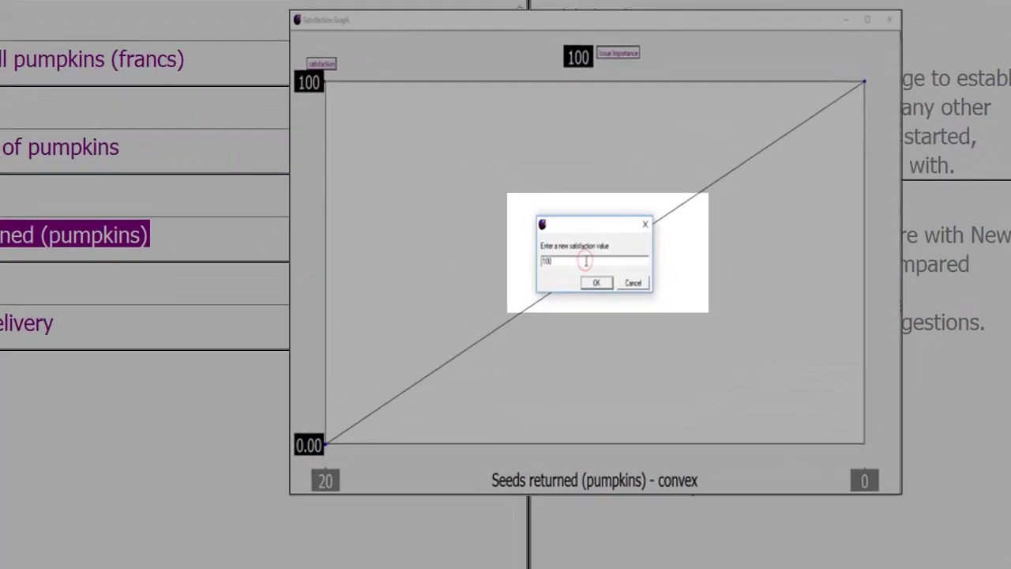
key(BackSpace)
click(505, 317)
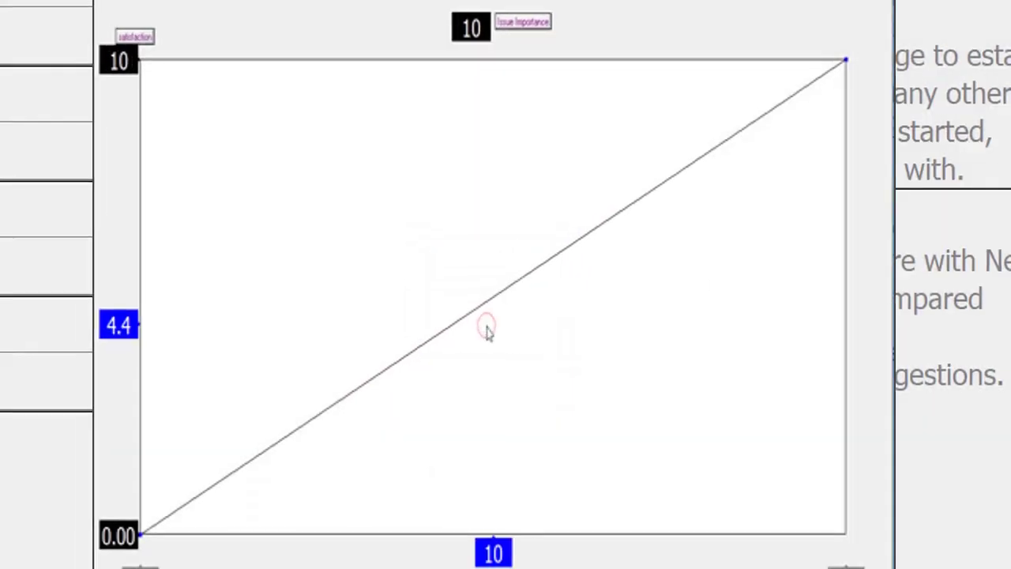
right_click(641, 230)
click(668, 346)
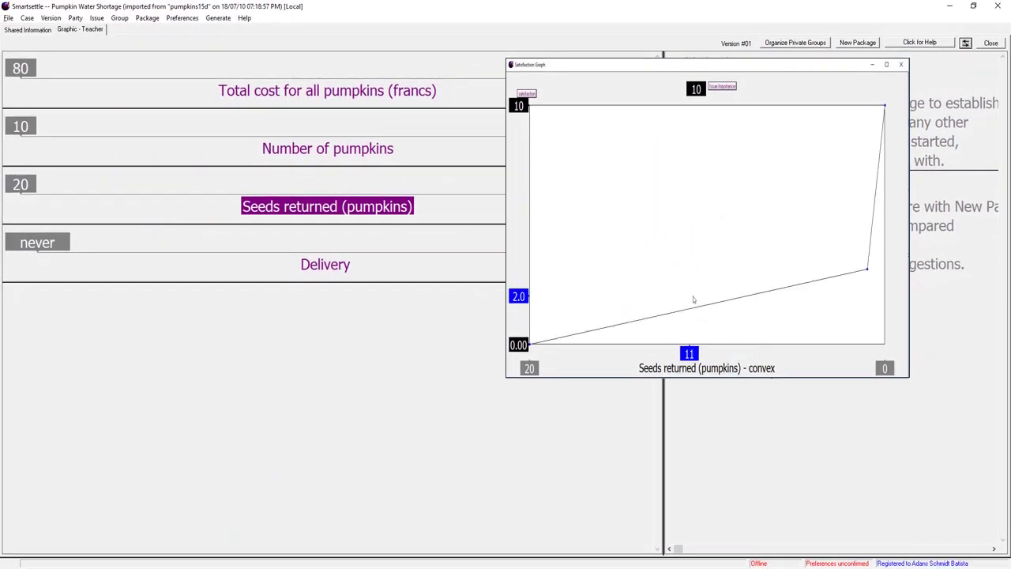
click(901, 66)
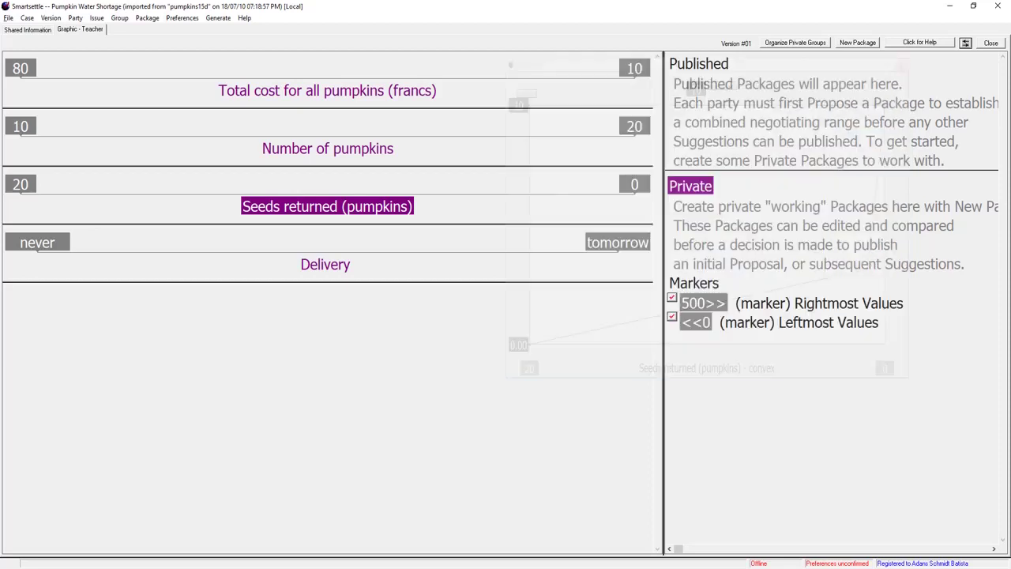
- Give Delivery importance 50 and raise the satisfaction bar for delivery today
click(327, 264)
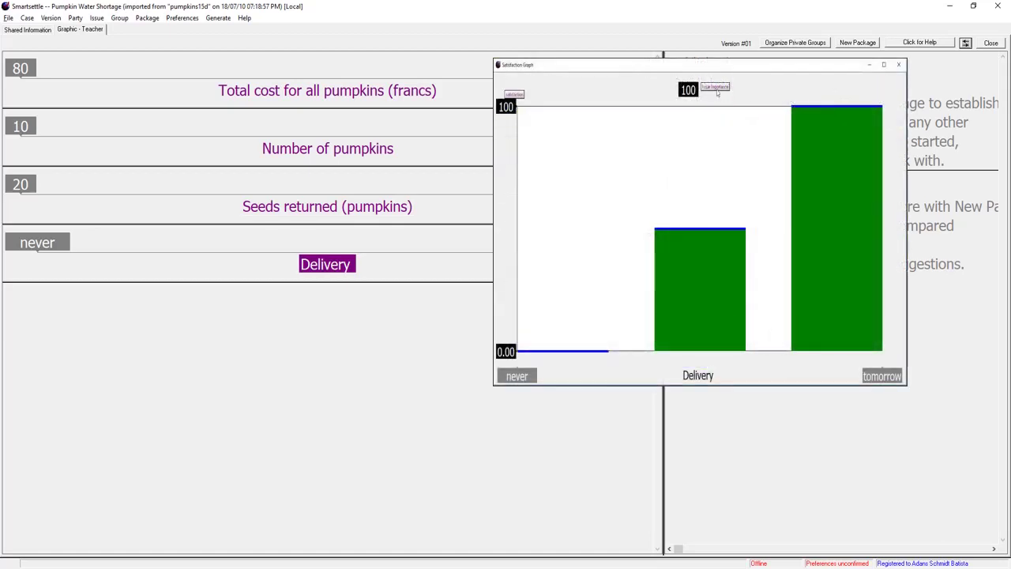
click(707, 171)
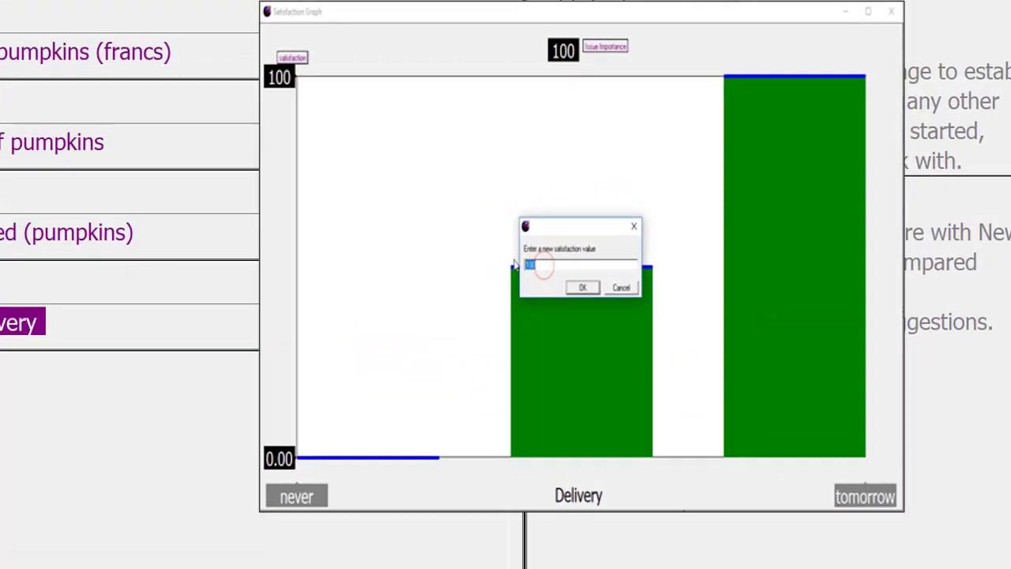
text(50)
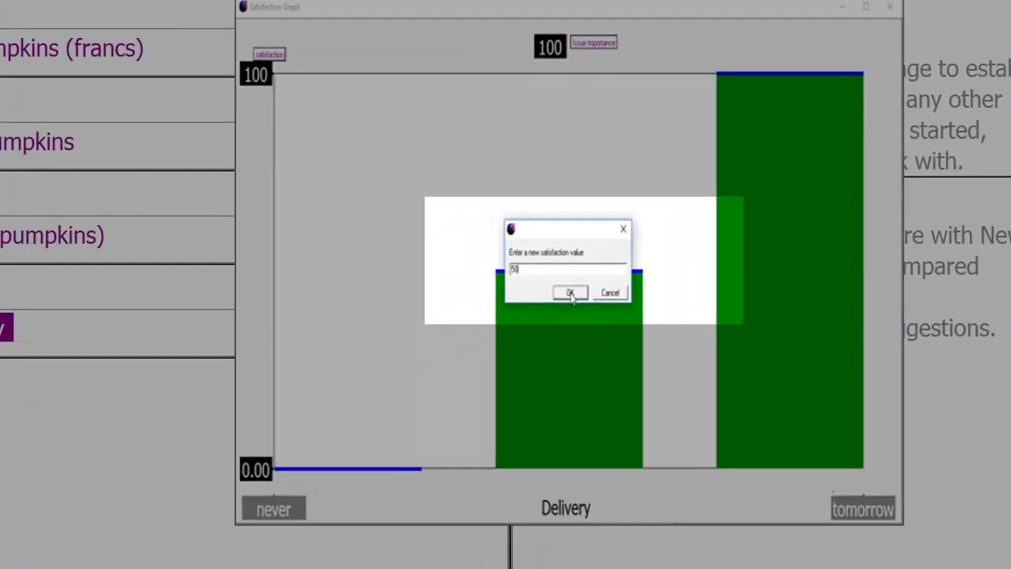
click(499, 321)
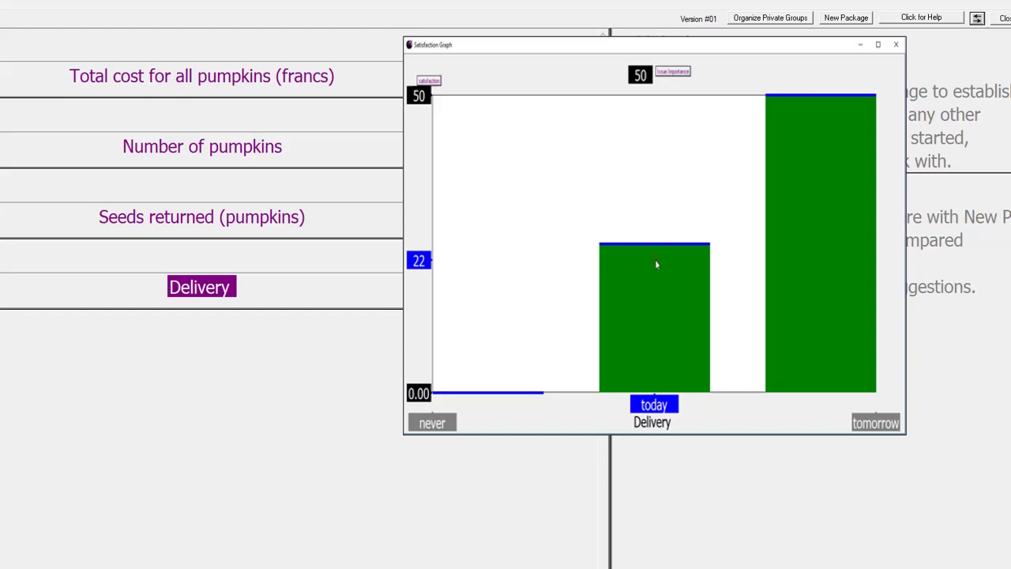
drag(695, 229, 699, 178)
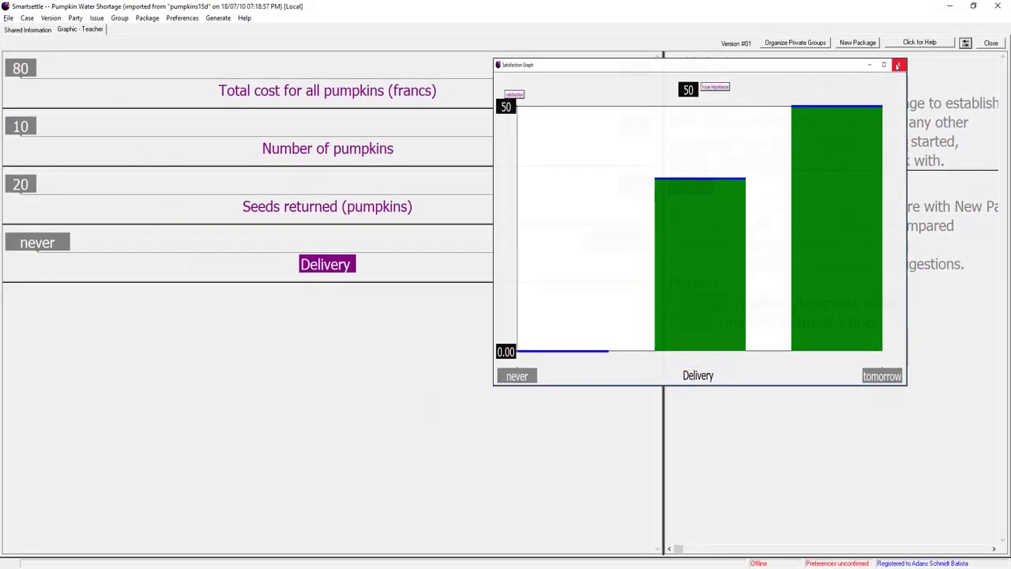
click(897, 65)
- Create a new private package with cost 60, 15 pumpkins, 12 seeds and delivery never
click(858, 40)
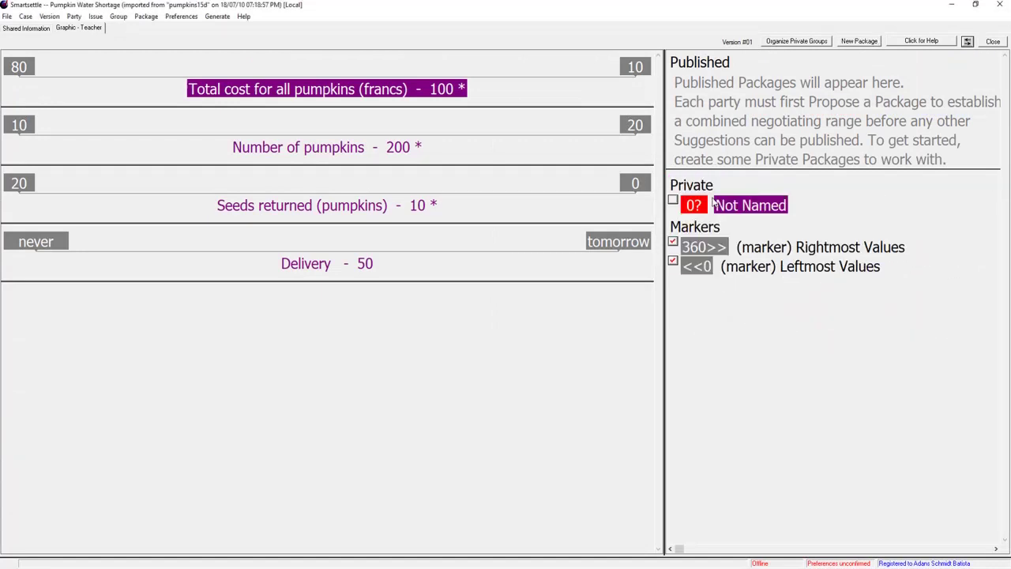
click(673, 202)
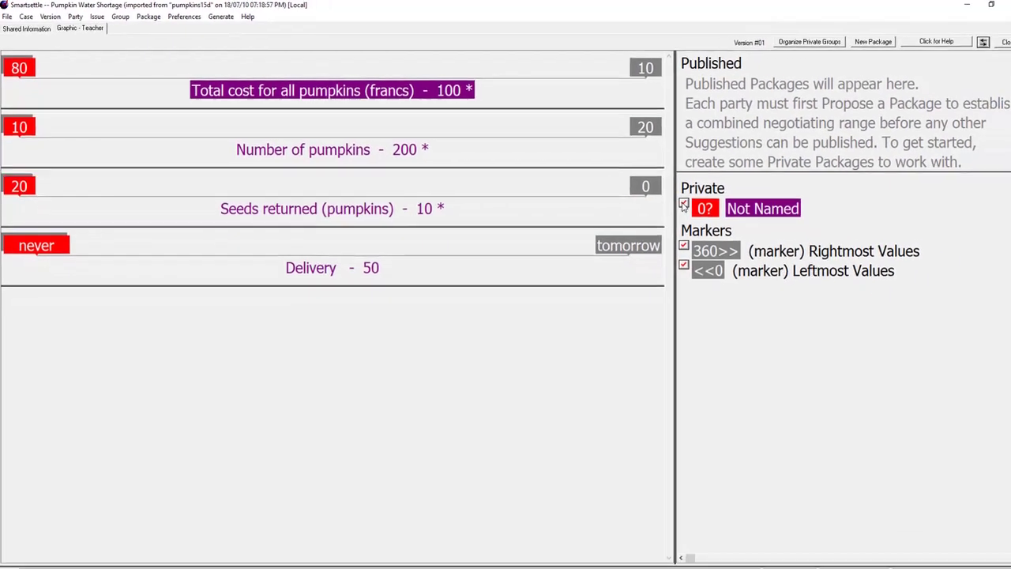
click(20, 73)
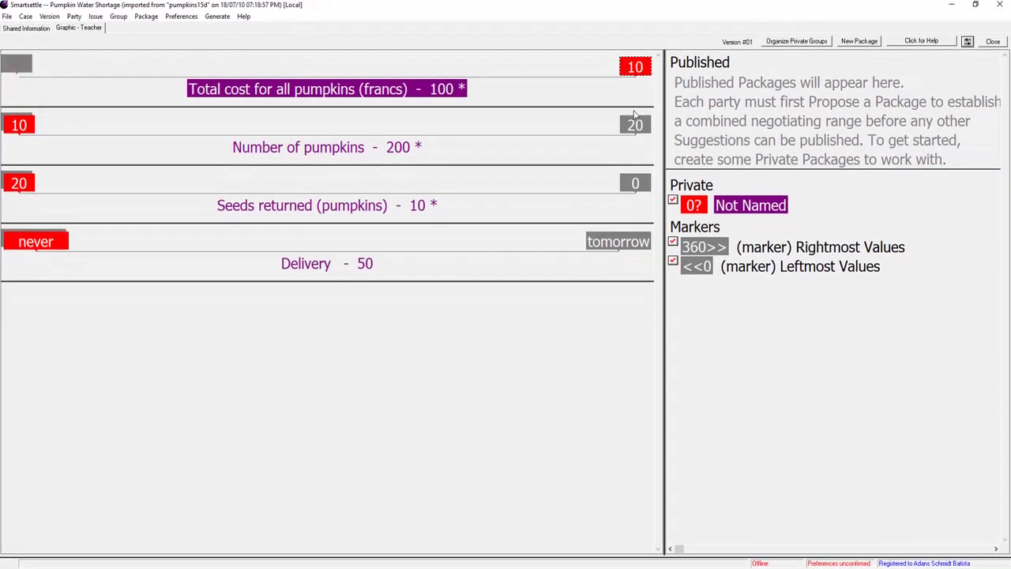
click(32, 128)
click(17, 183)
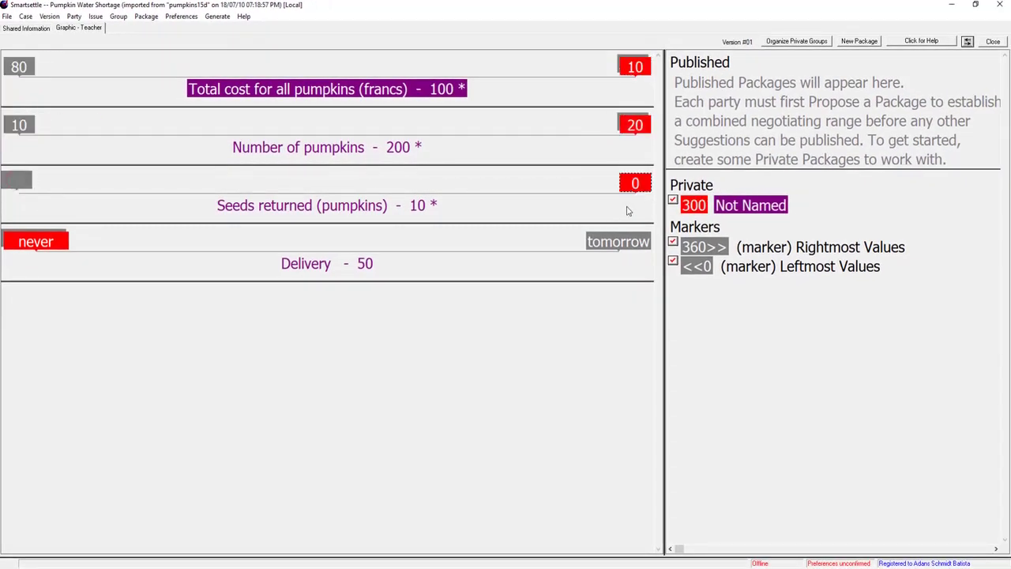
click(47, 242)
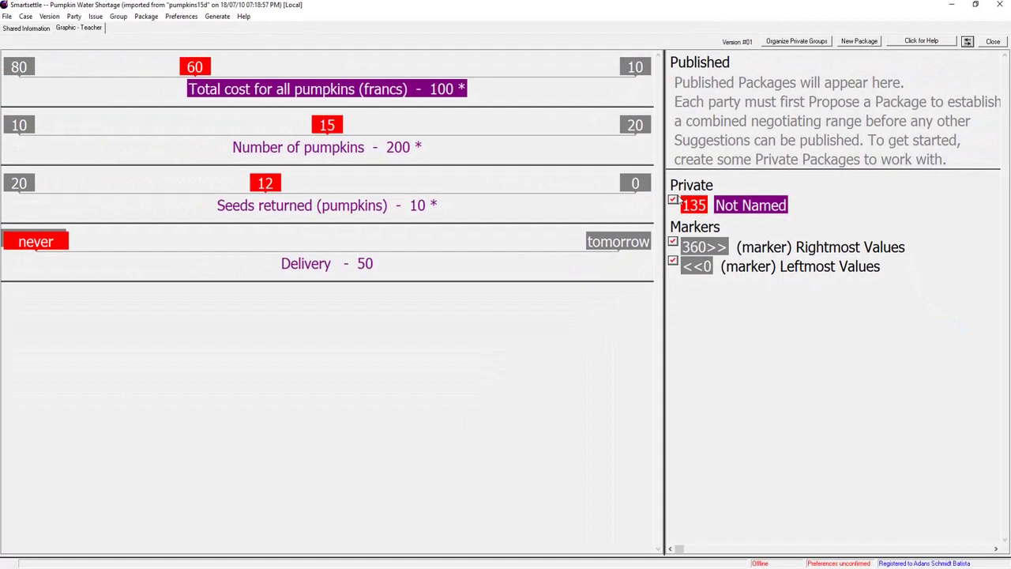
- Rename the Not Named package to 'Unacceptable'
right_click(739, 207)
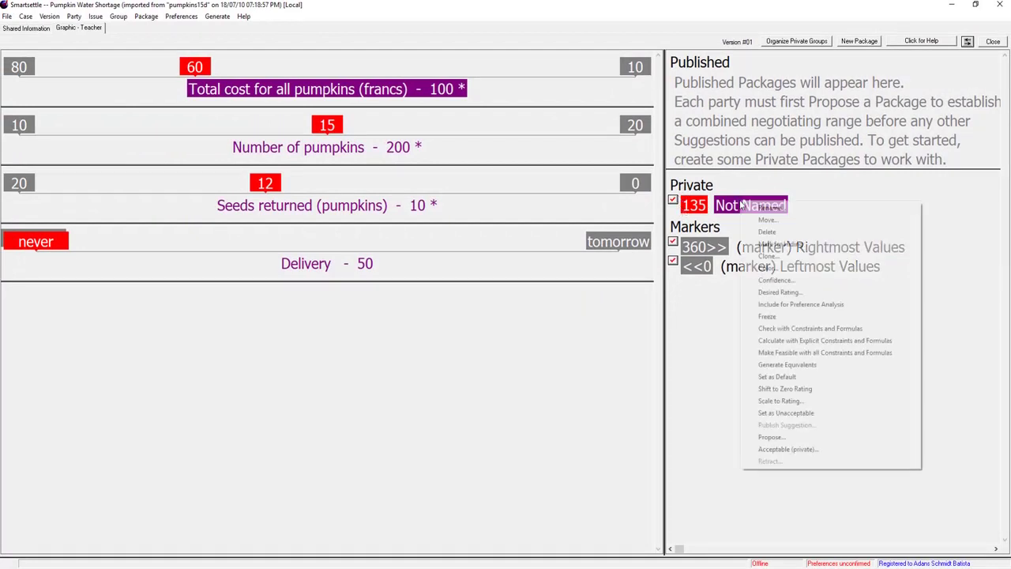
click(750, 208)
text(Unacceptable)
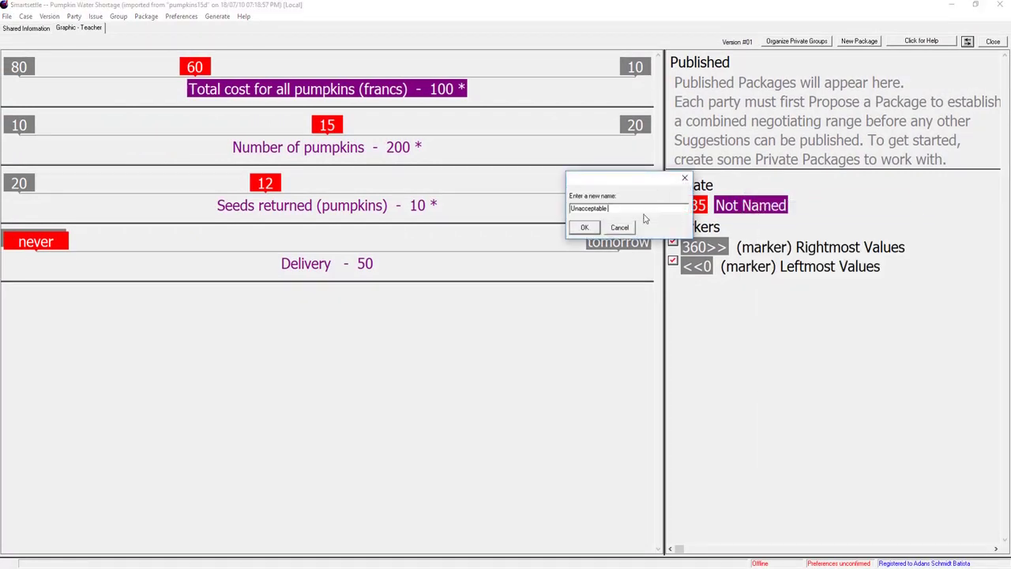
click(584, 228)
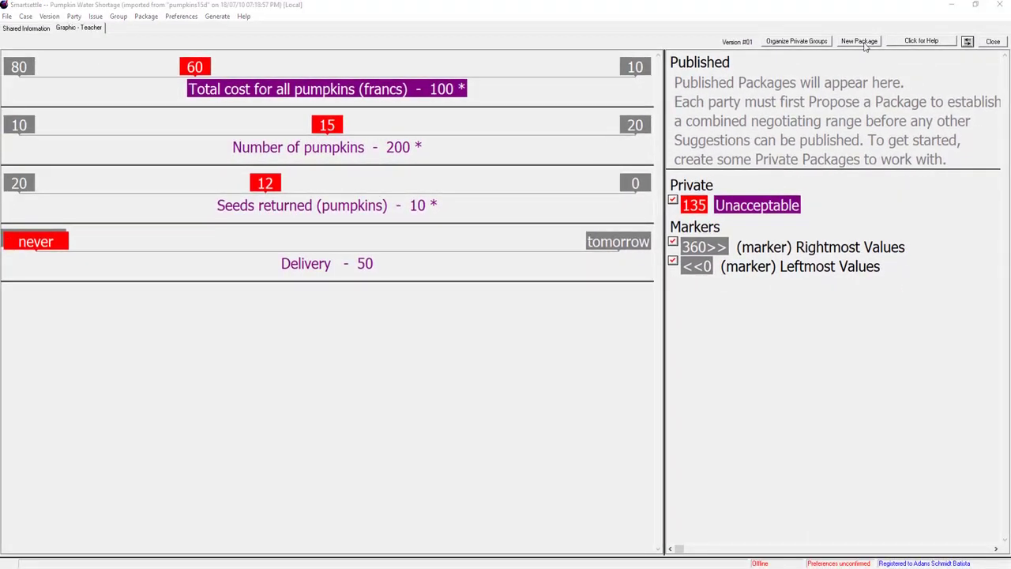
- Create a new private package named 'Optimistic'
click(863, 43)
right_click(752, 207)
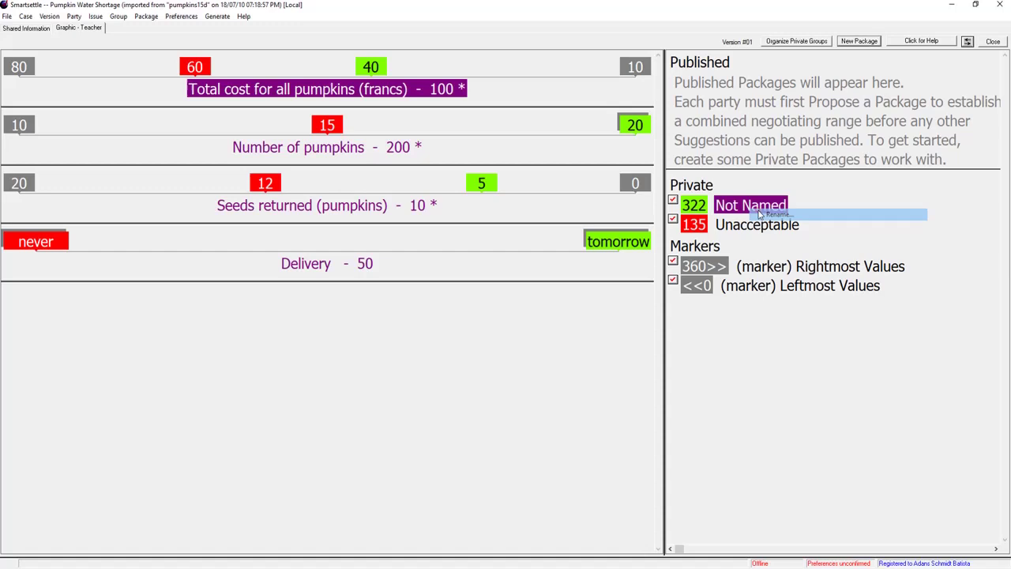
click(775, 213)
text(Optimistic)
key(Return)
click(859, 41)
- Add another private package named 'Concession' and start one more for Fair
click(672, 200)
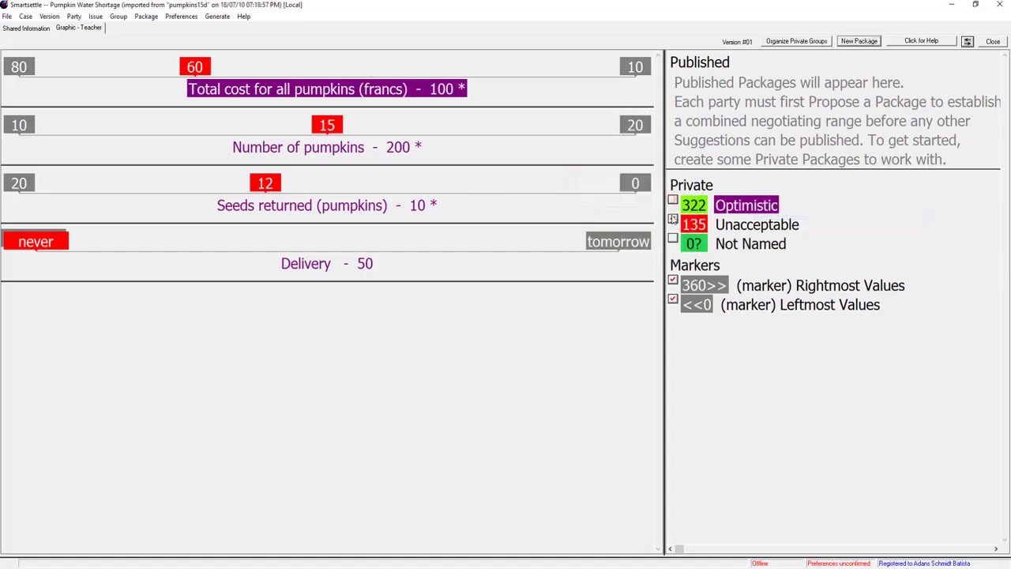
click(672, 219)
click(672, 238)
right_click(713, 225)
click(756, 232)
text(Concession)
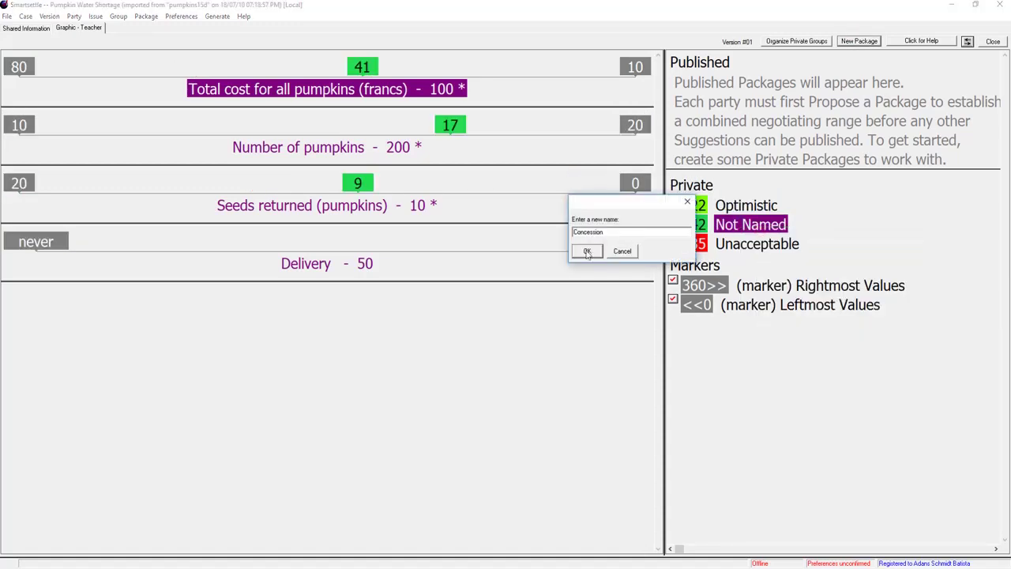
click(587, 251)
click(853, 42)
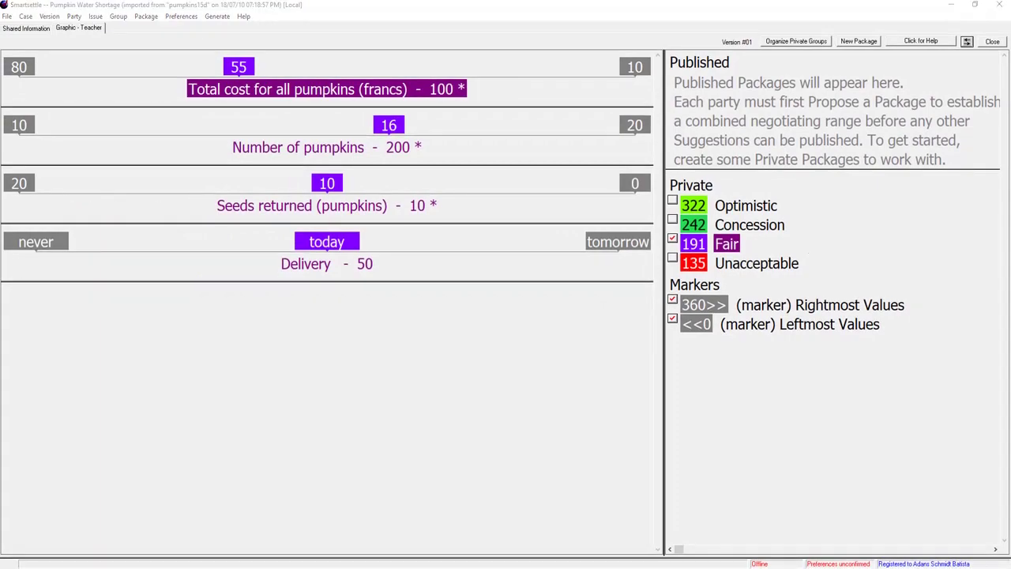
- Propose the Optimistic package, publishing it as Package 1 - Teacher (322)
click(672, 200)
right_click(724, 205)
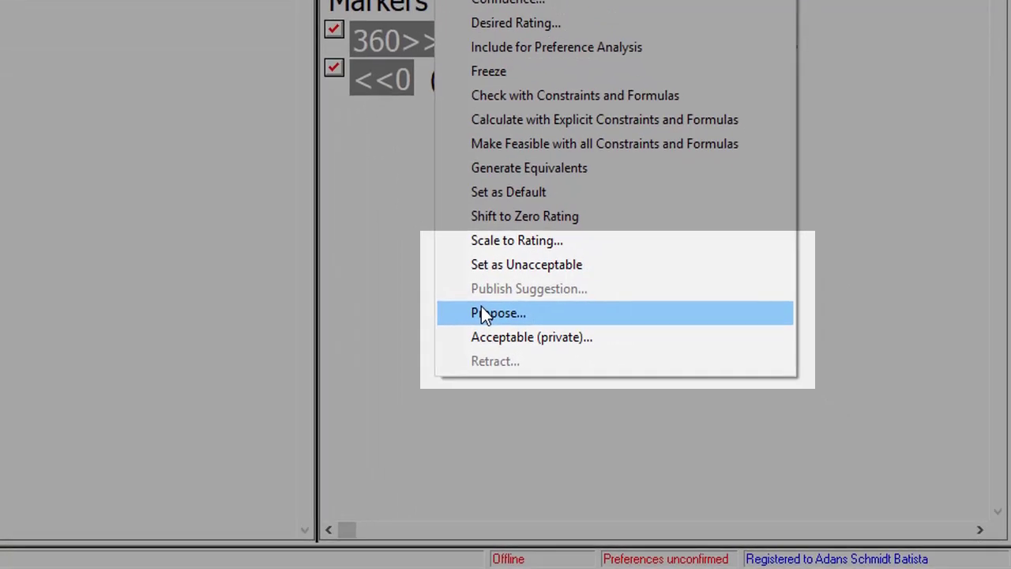
click(483, 313)
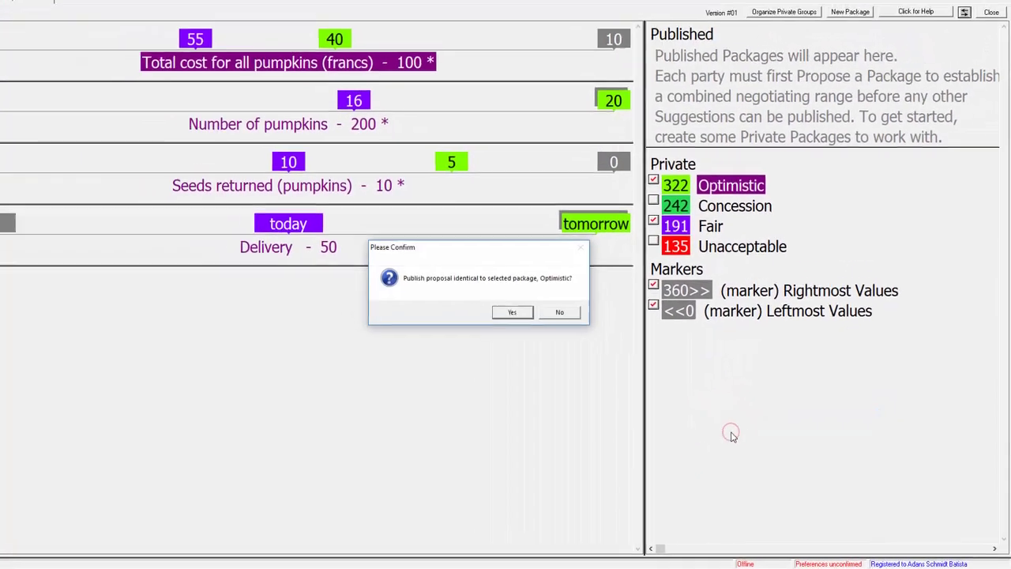
click(538, 326)
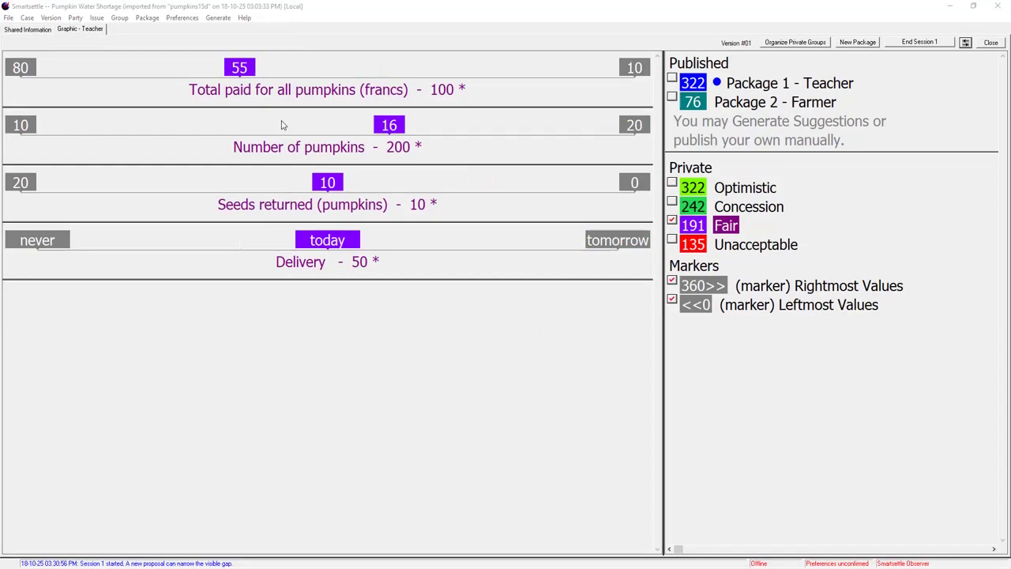
- Generate suggestions and display Package 3 - Suggestion (205) on the issue bars
click(218, 18)
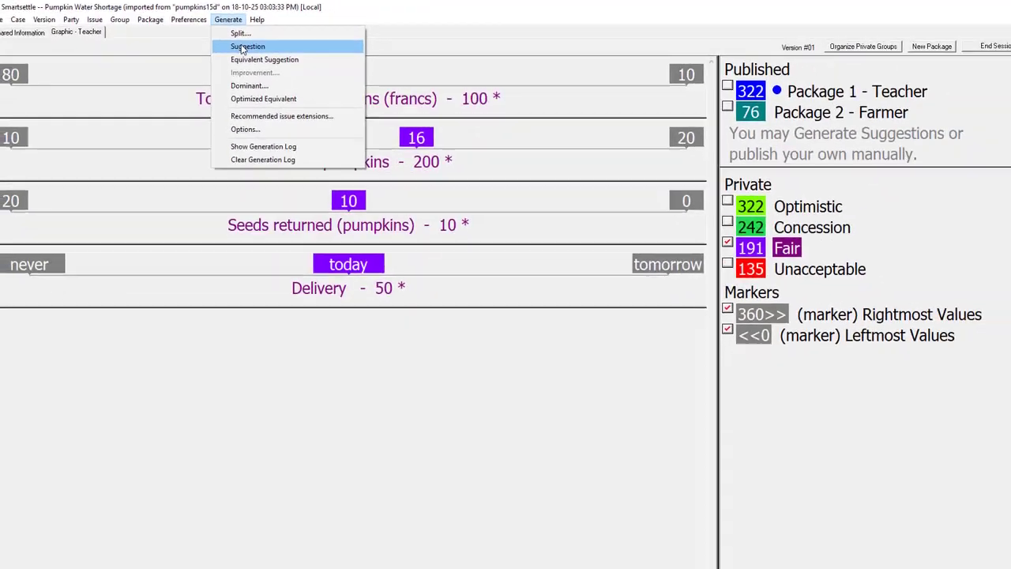
click(245, 47)
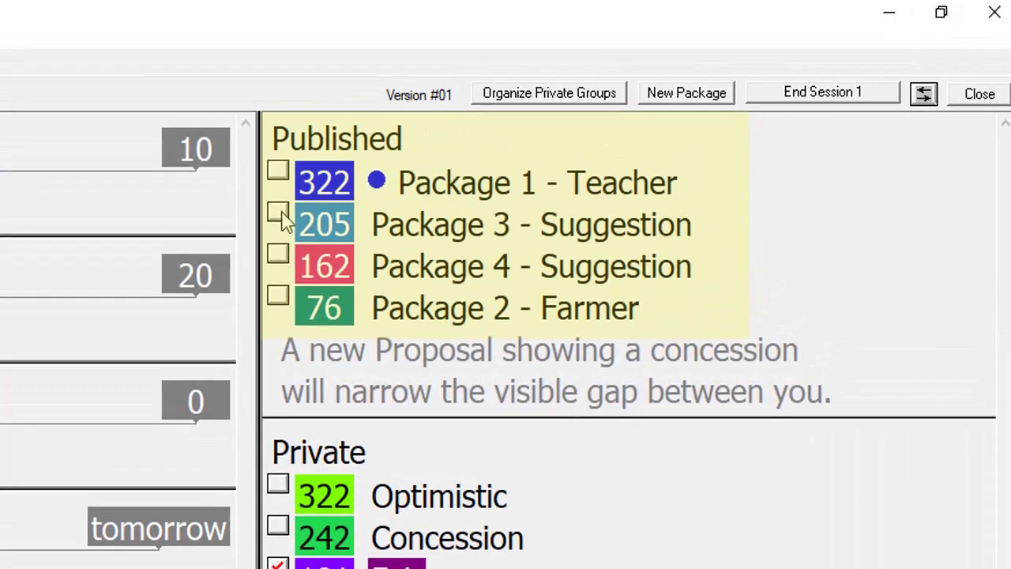
click(279, 215)
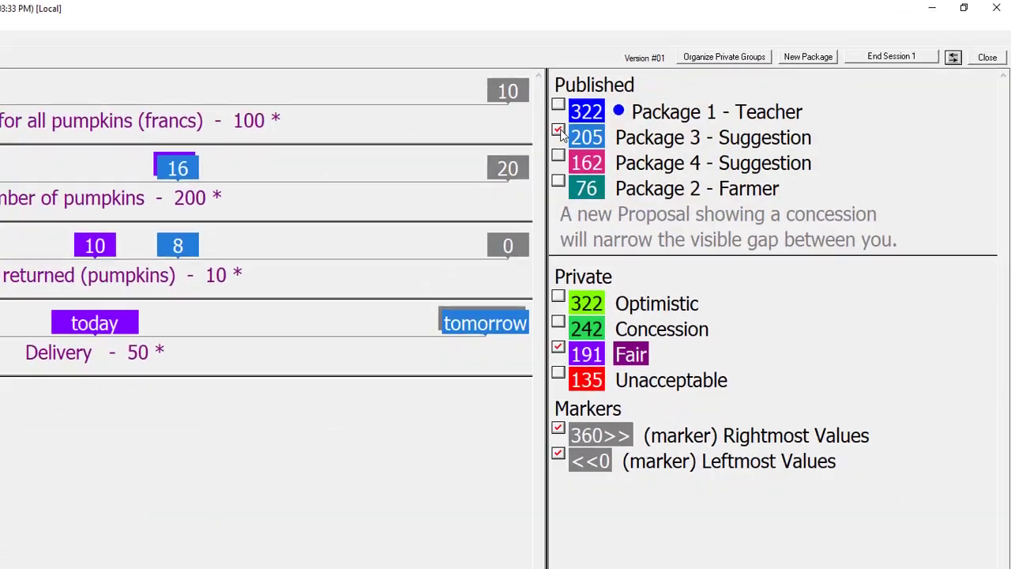
click(624, 145)
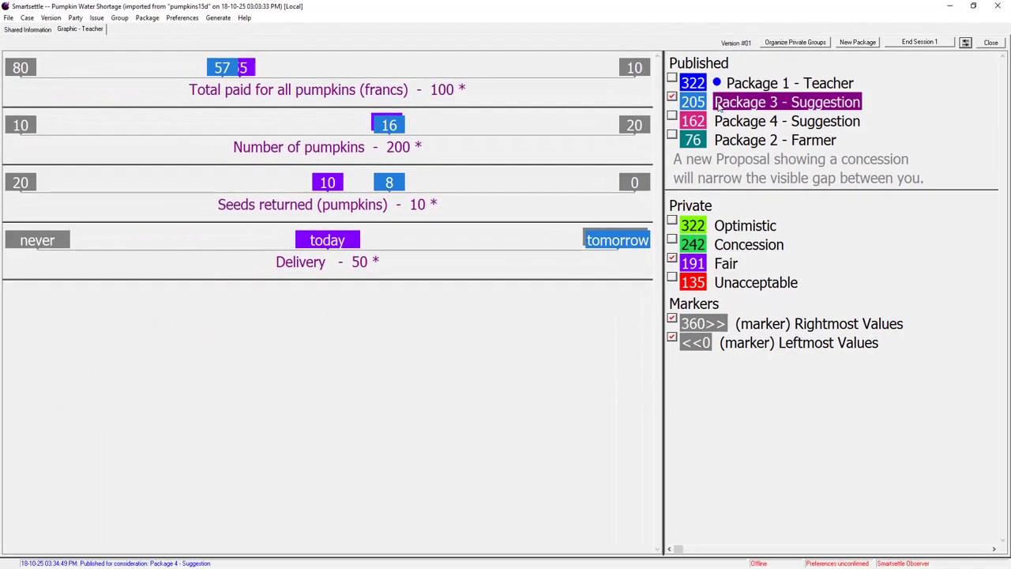
- Place a hidden acceptance on Package 3 - Suggestion
right_click(717, 106)
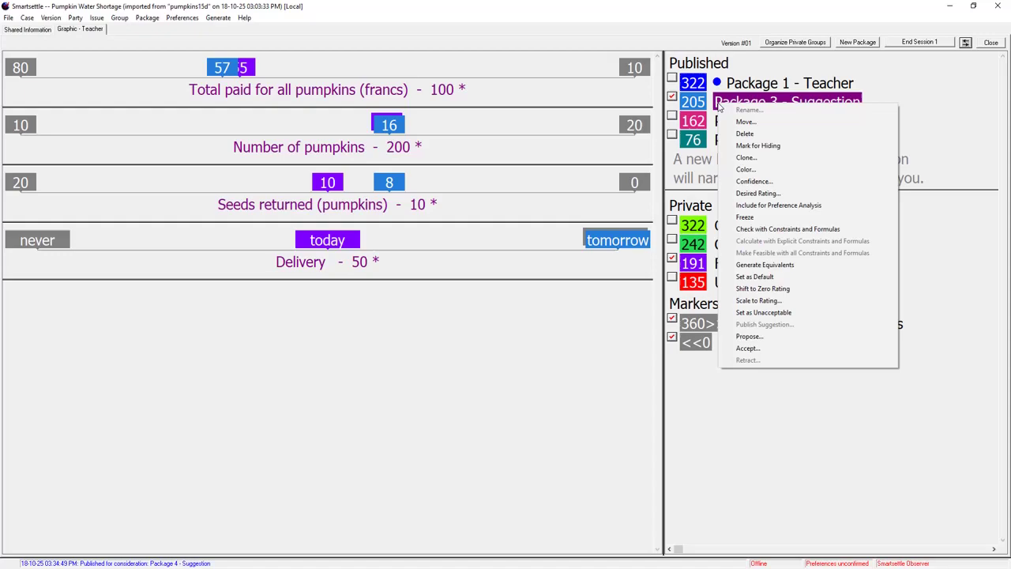
click(747, 348)
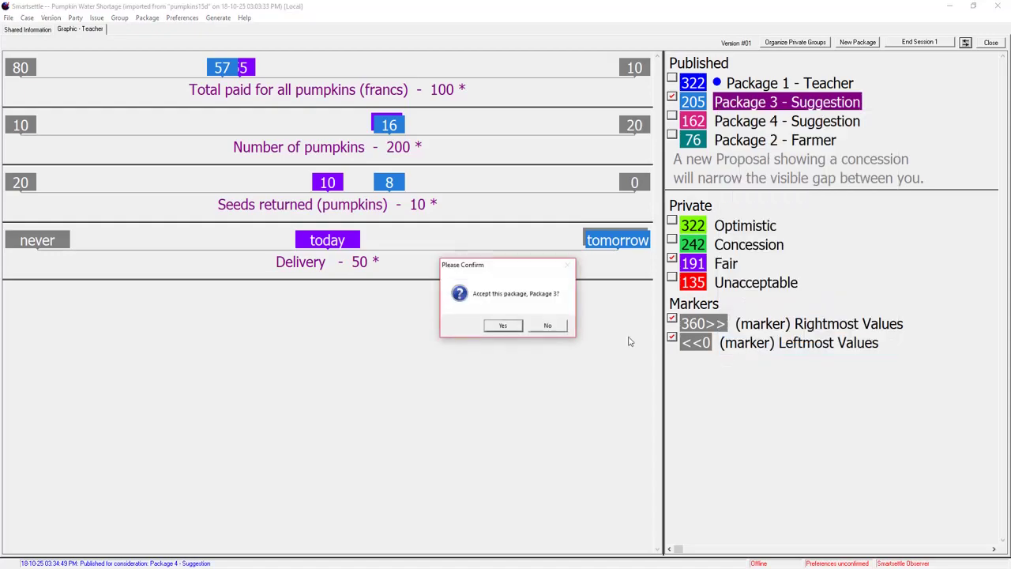
click(509, 328)
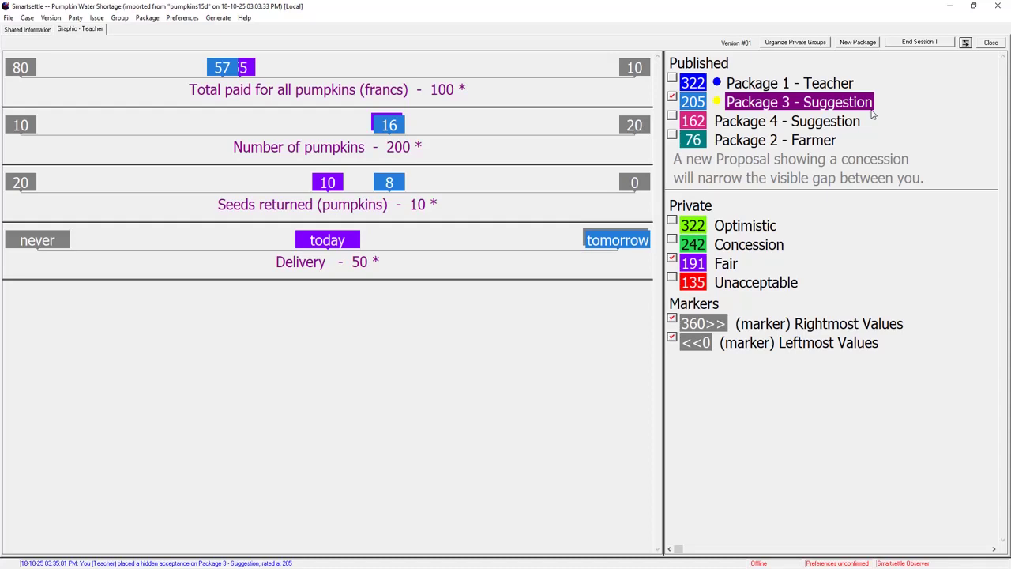
- End Session 1 and acknowledge that no agreement was reached
click(894, 46)
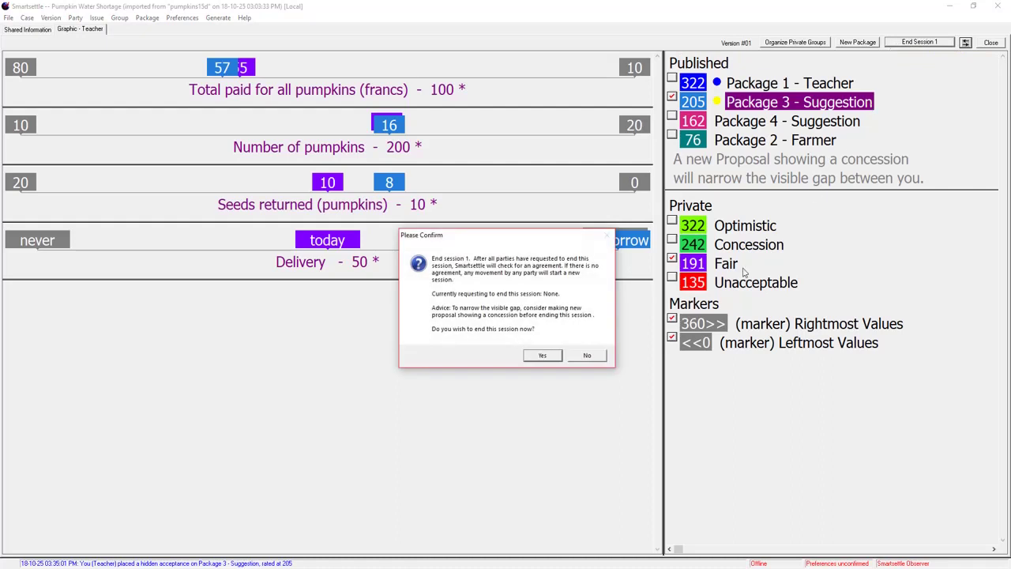
click(542, 356)
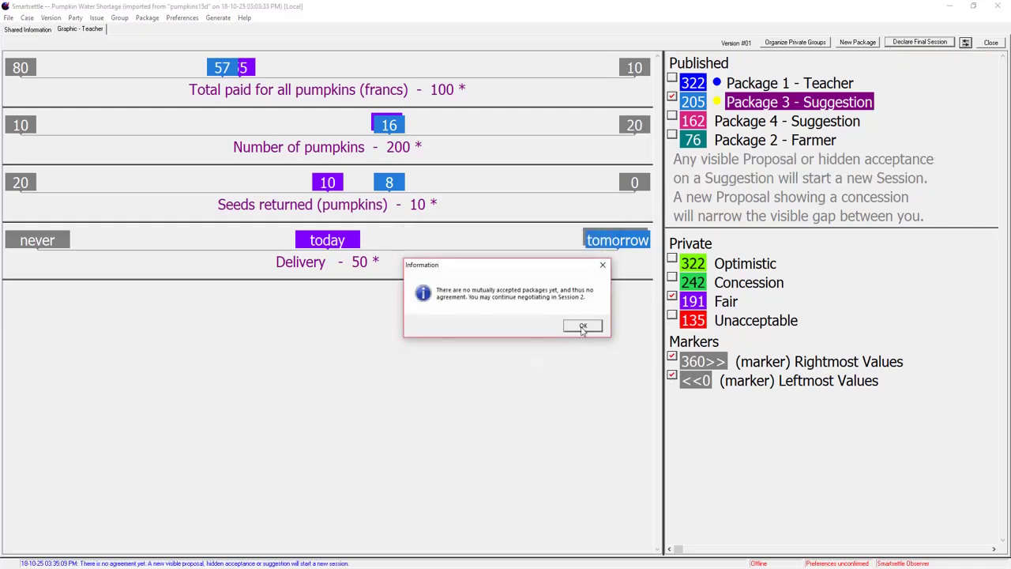
click(582, 326)
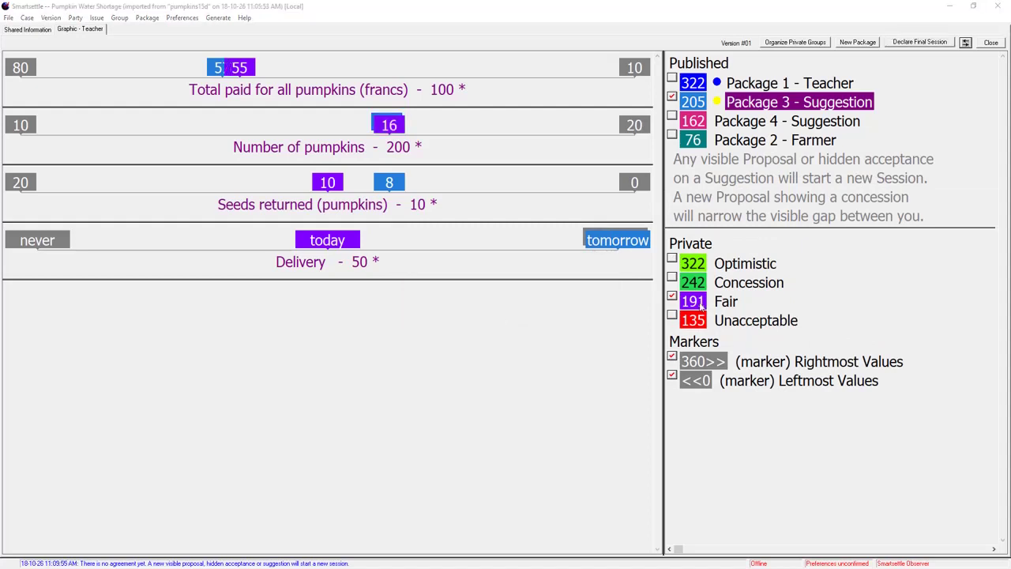
click(718, 289)
- Propose Concession as Package 5, then show Farmer's Package 6 on the bars instead of Concession
click(672, 279)
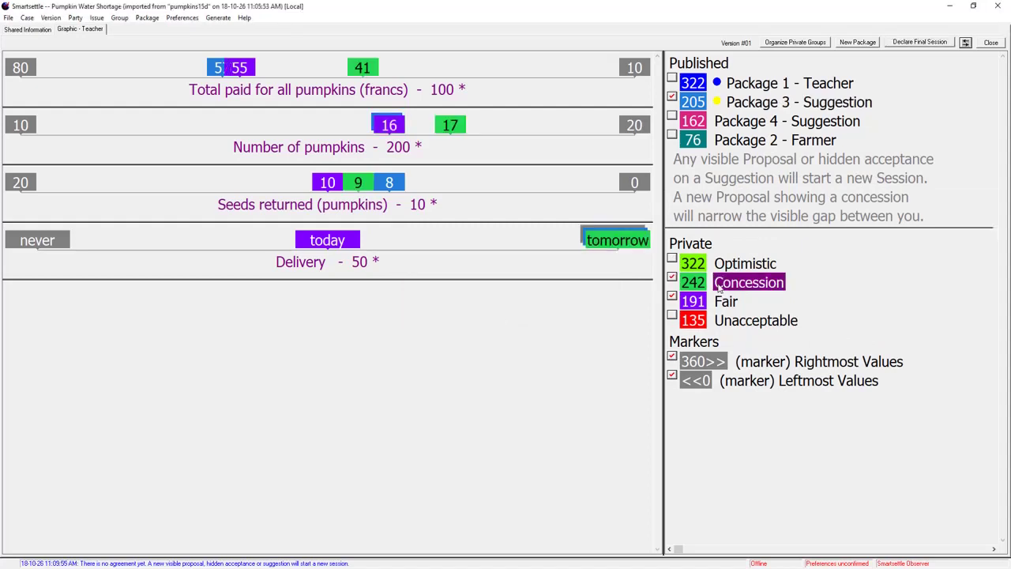
right_click(722, 288)
click(755, 518)
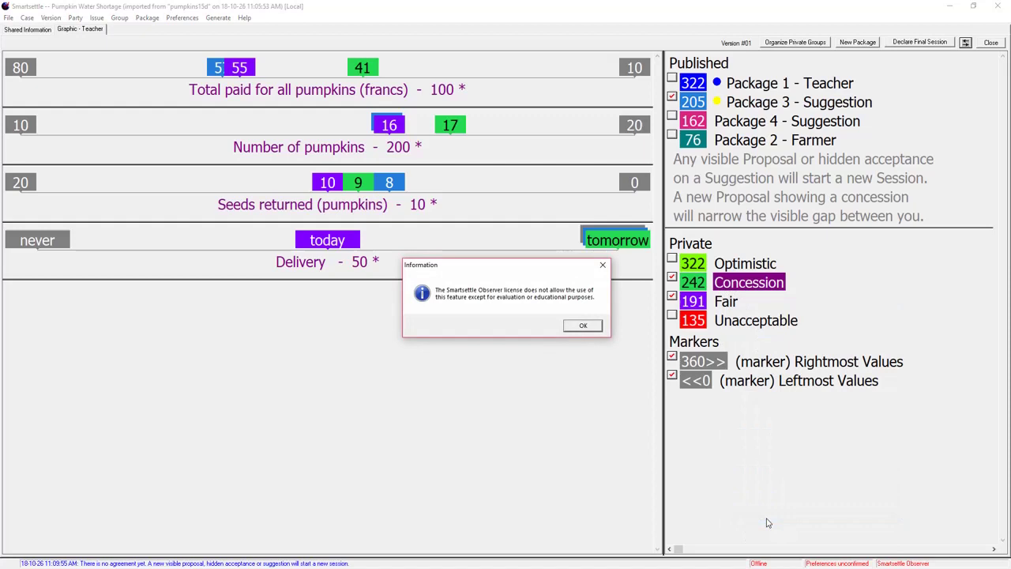
click(582, 326)
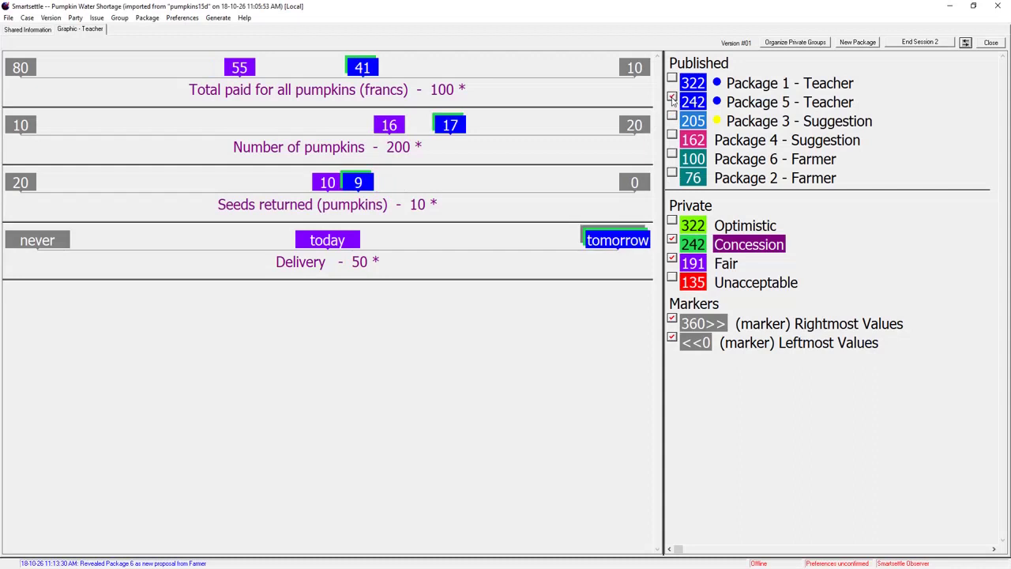
click(672, 154)
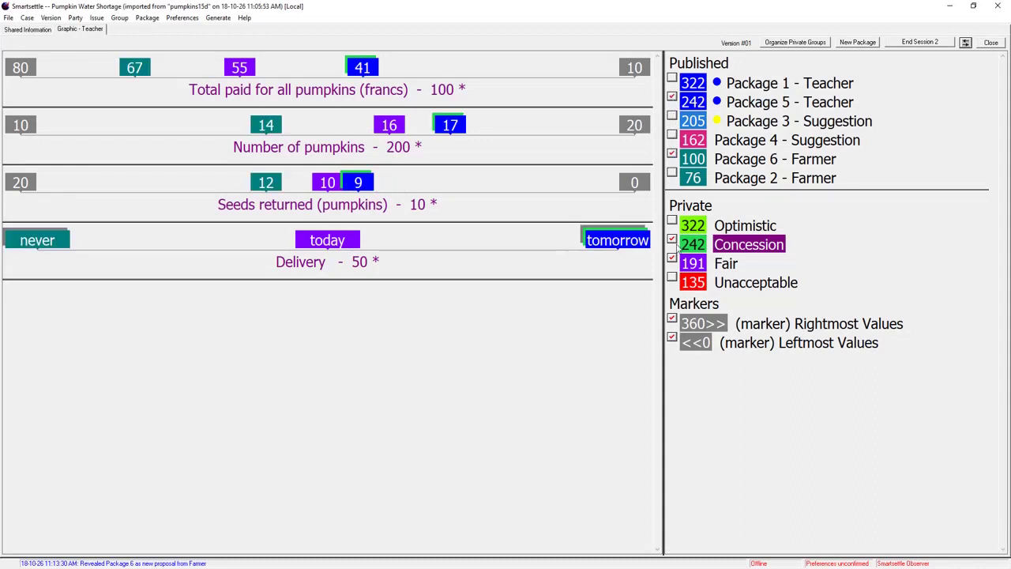
click(672, 241)
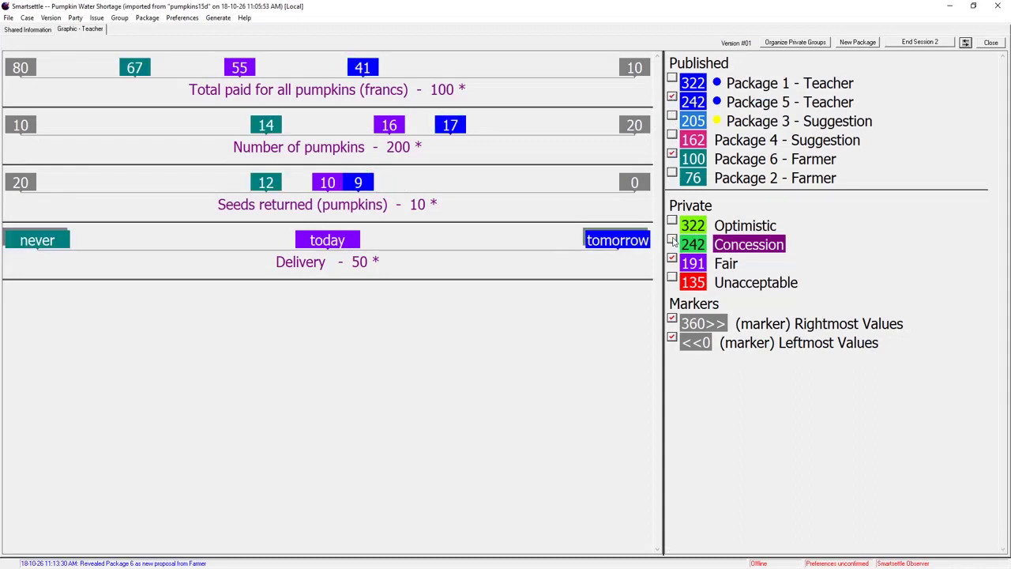
- Publish the private Fair package as suggestion Package 7
right_click(720, 263)
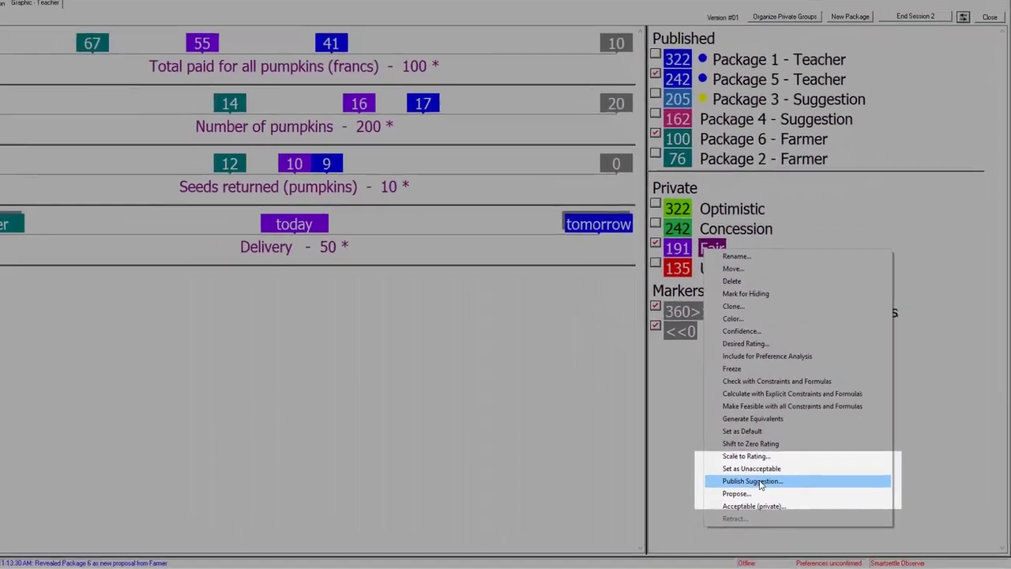
click(761, 483)
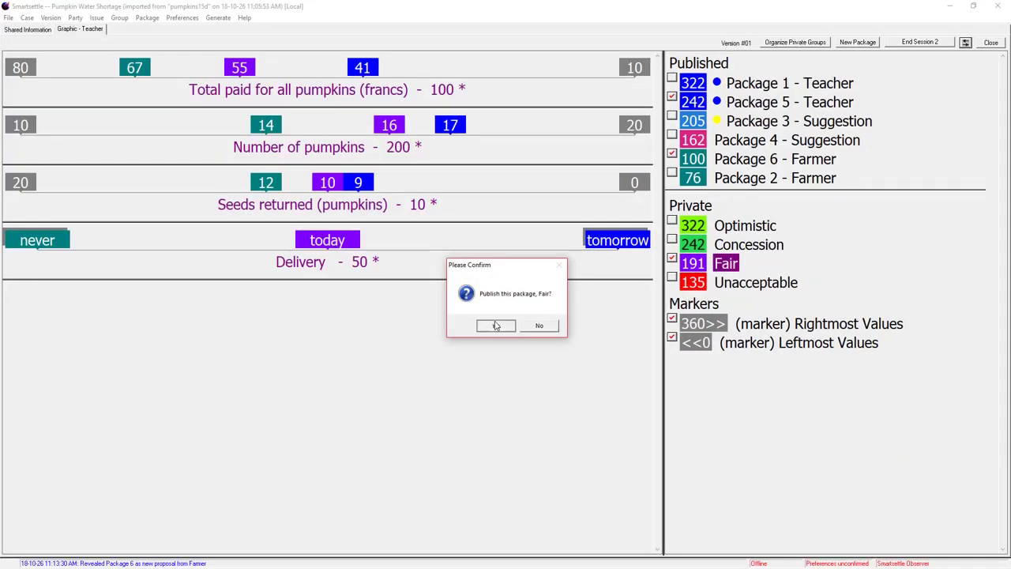
click(495, 326)
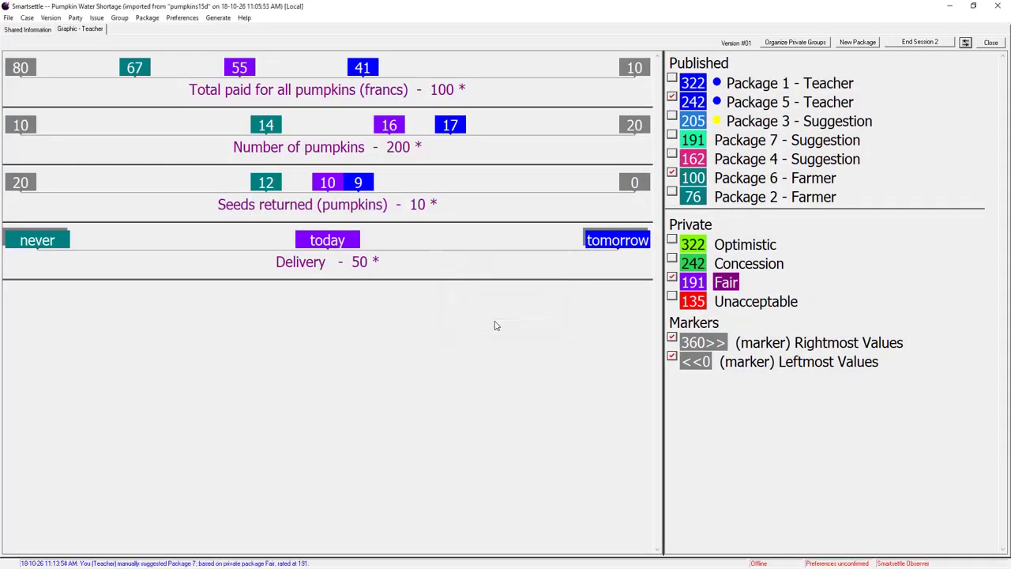
- Show only Package 7 on the issue bars, hiding Packages 5 and 6
click(766, 143)
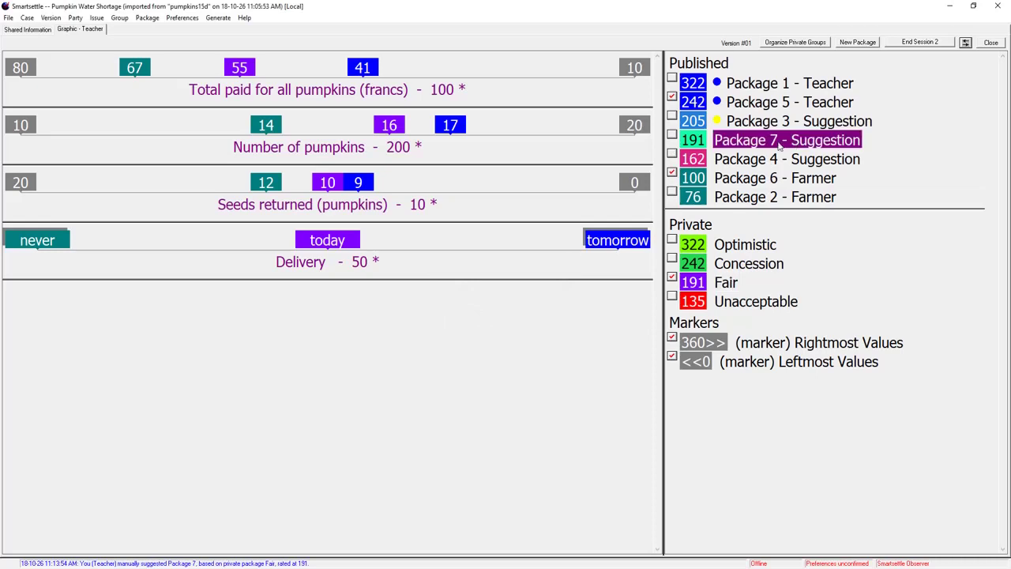
click(672, 134)
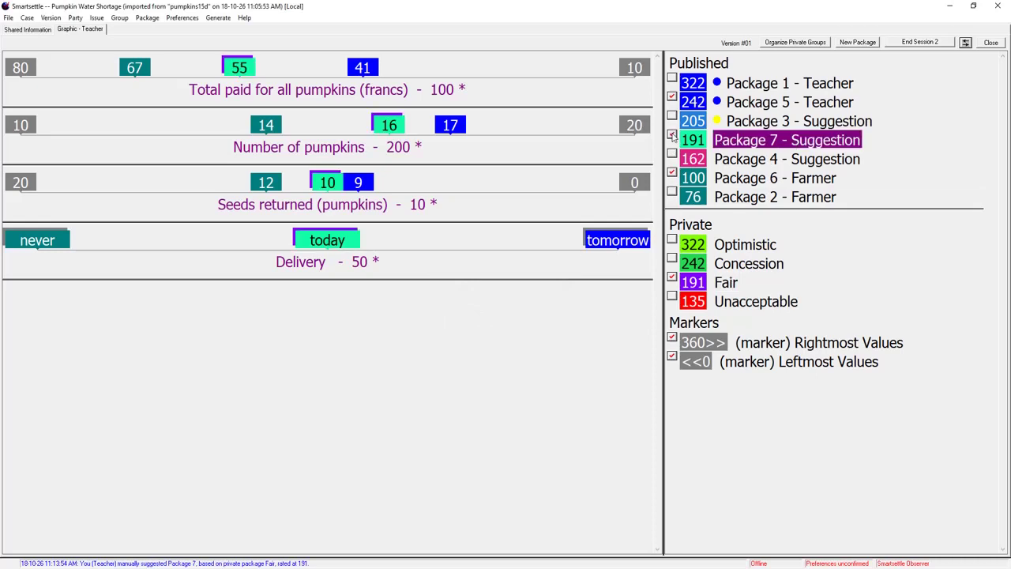
click(672, 172)
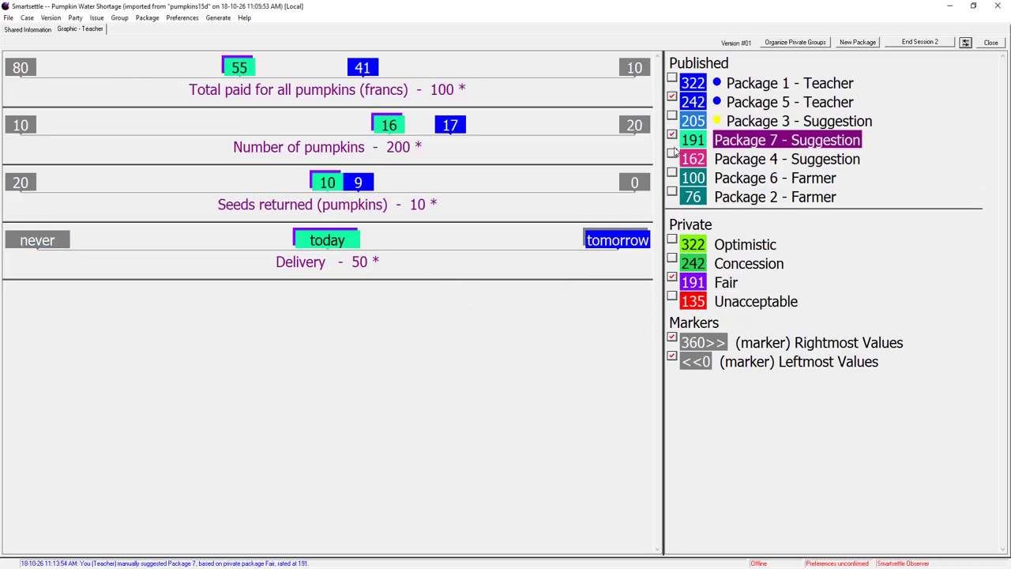
click(672, 98)
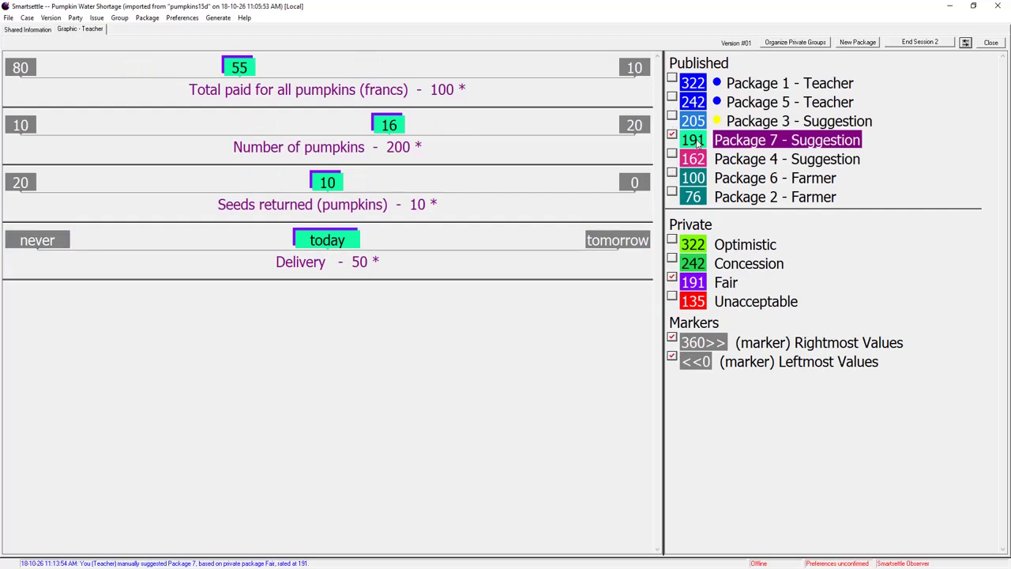
- Privately accept Package 7 and request to end session 2
right_click(697, 140)
click(734, 388)
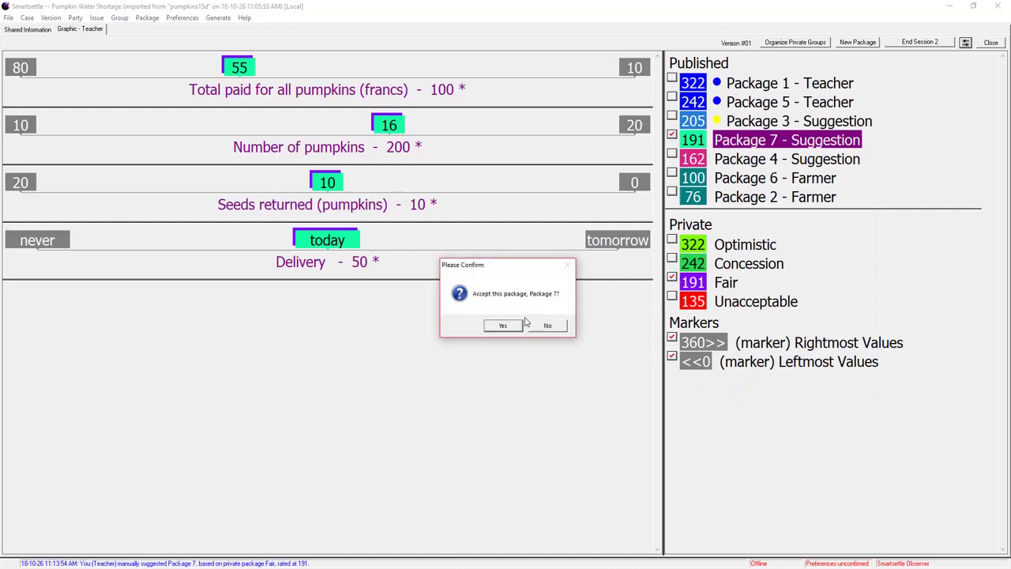
click(513, 325)
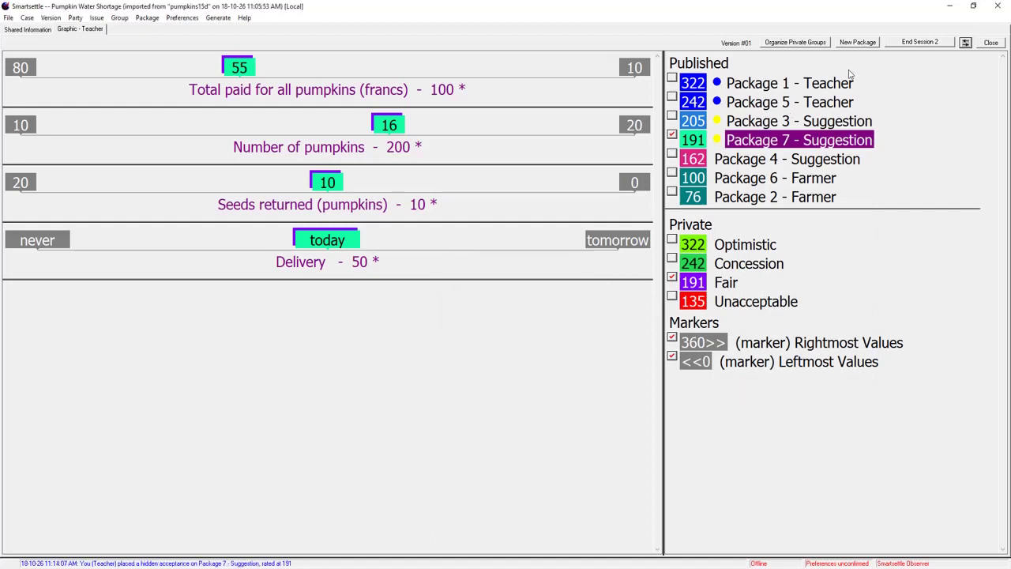
click(892, 43)
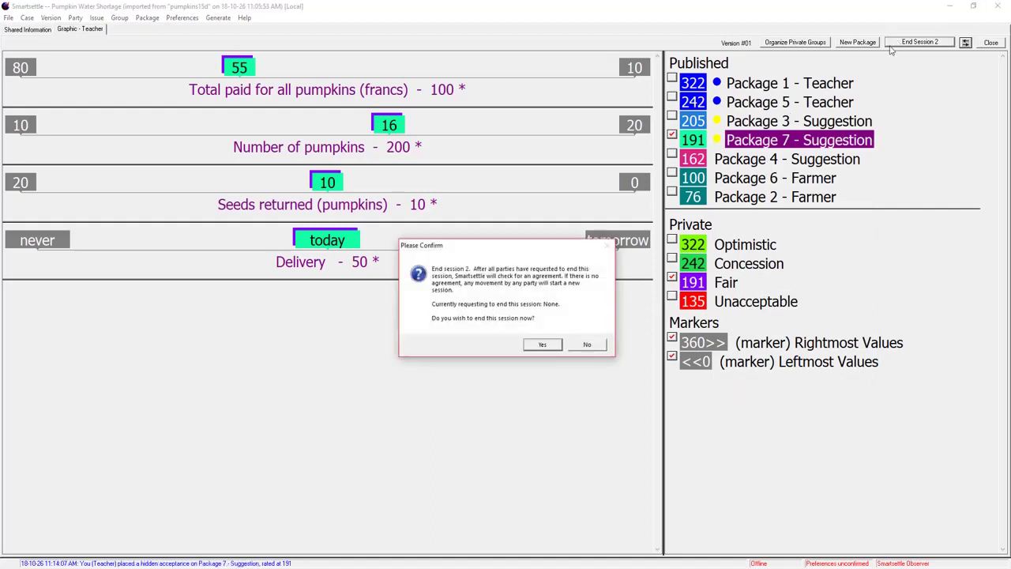
- Confirm ending session 2, making Package 7 the baseline, then generate verified improvement Package 8
click(543, 345)
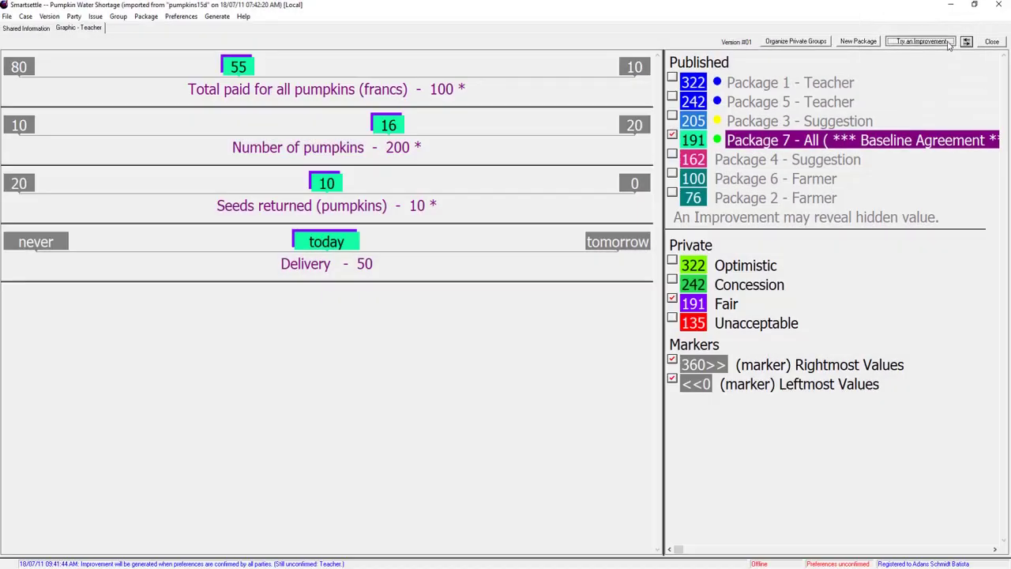
click(940, 45)
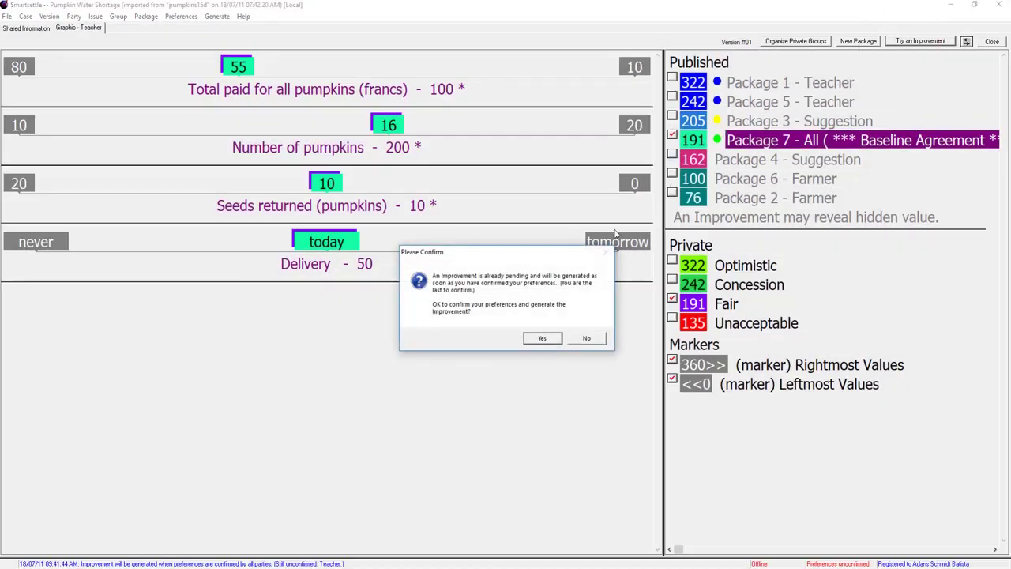
click(546, 341)
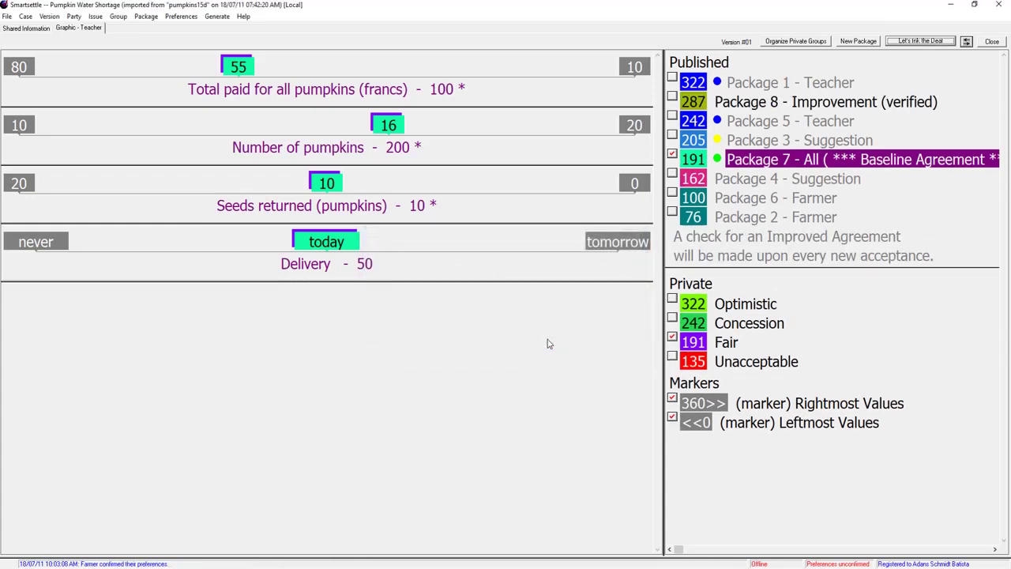
- Compare Package 8 against the baseline on the bars, accept it, and dismiss the notice
click(735, 103)
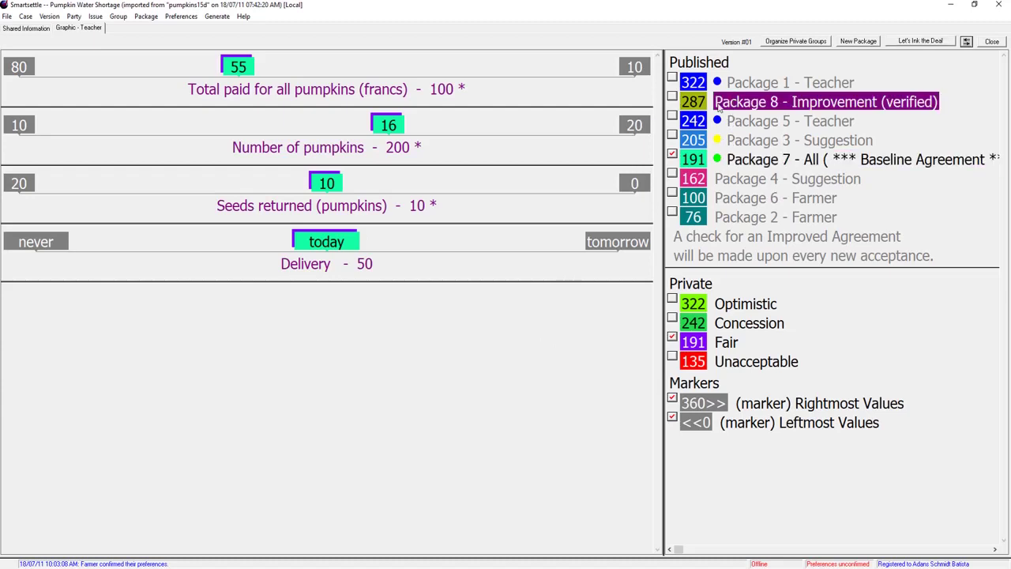
click(672, 96)
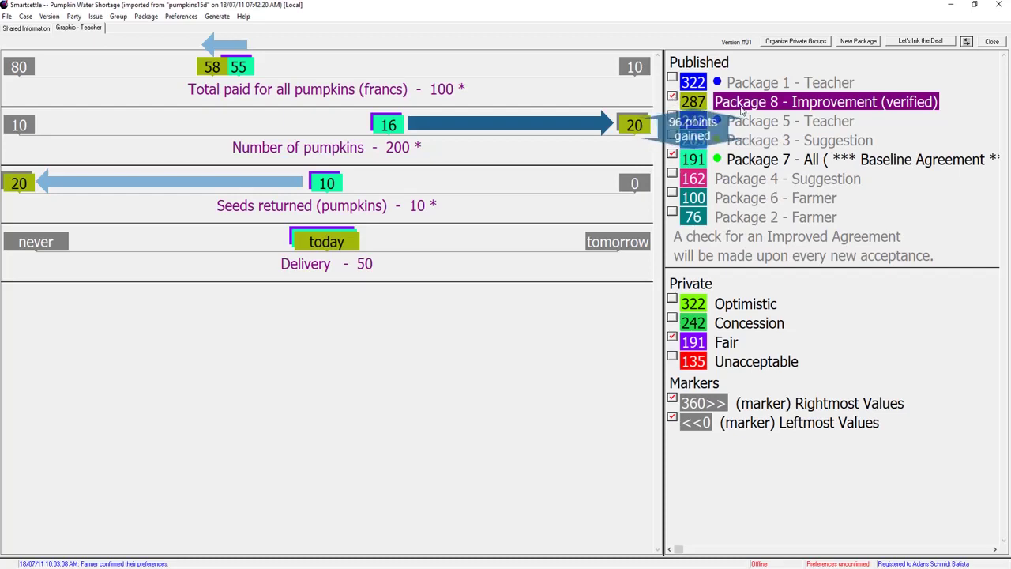
right_click(742, 109)
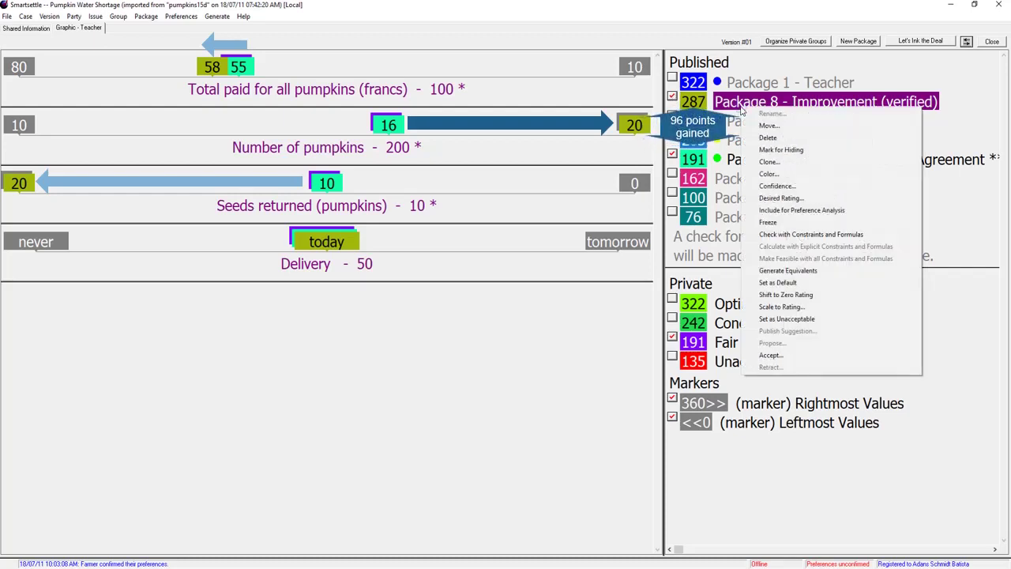
click(770, 355)
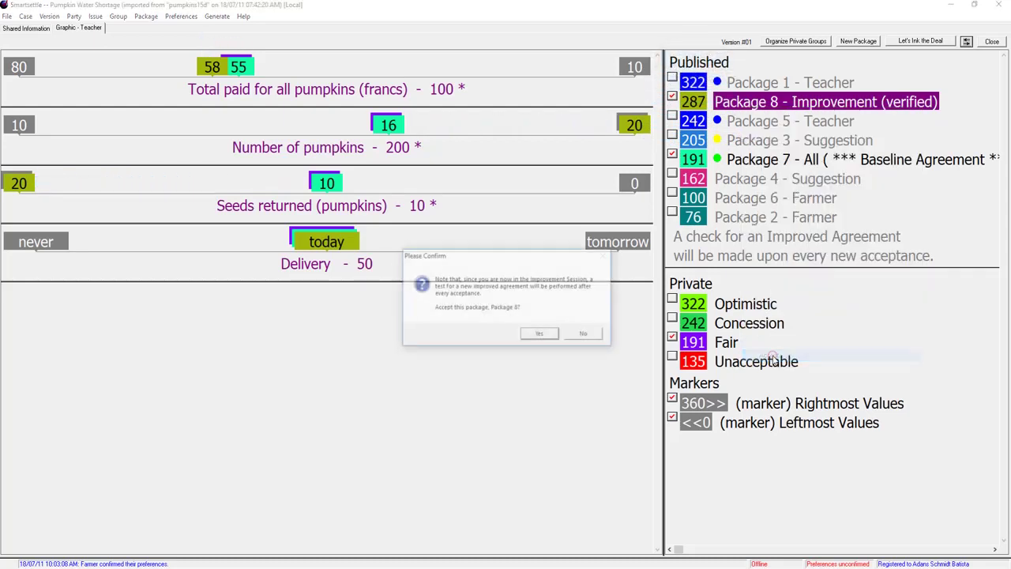
click(540, 335)
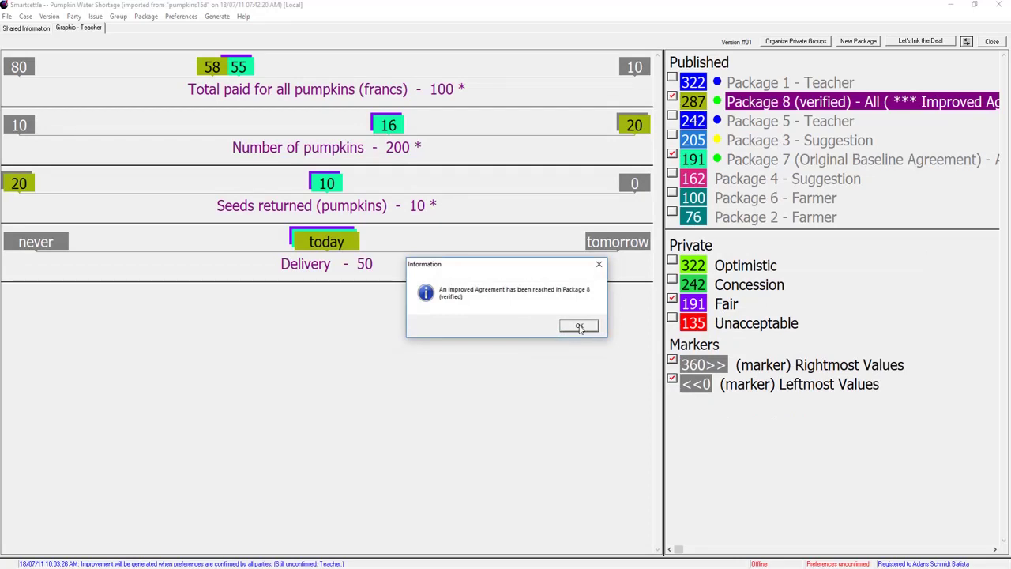
click(579, 326)
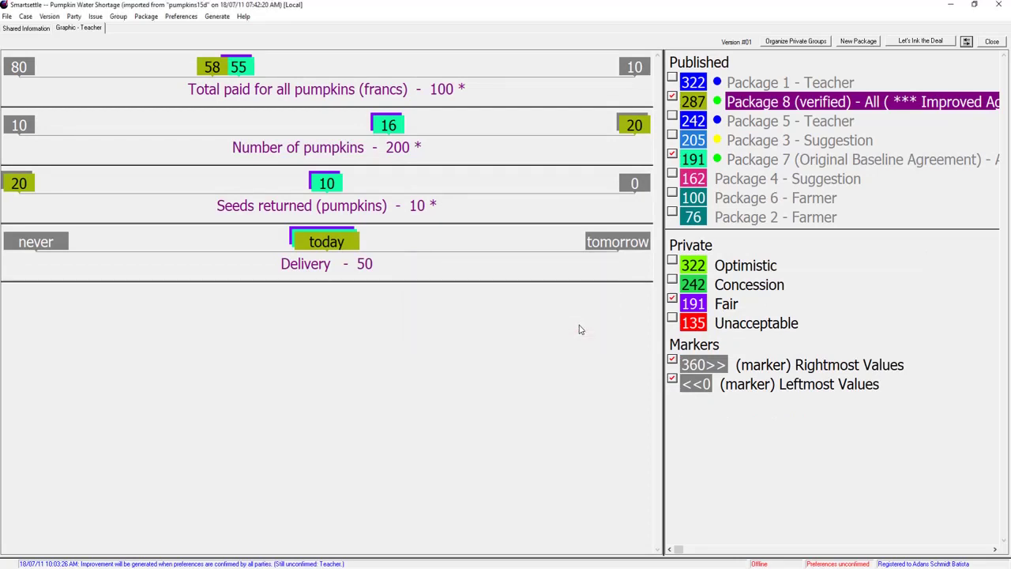